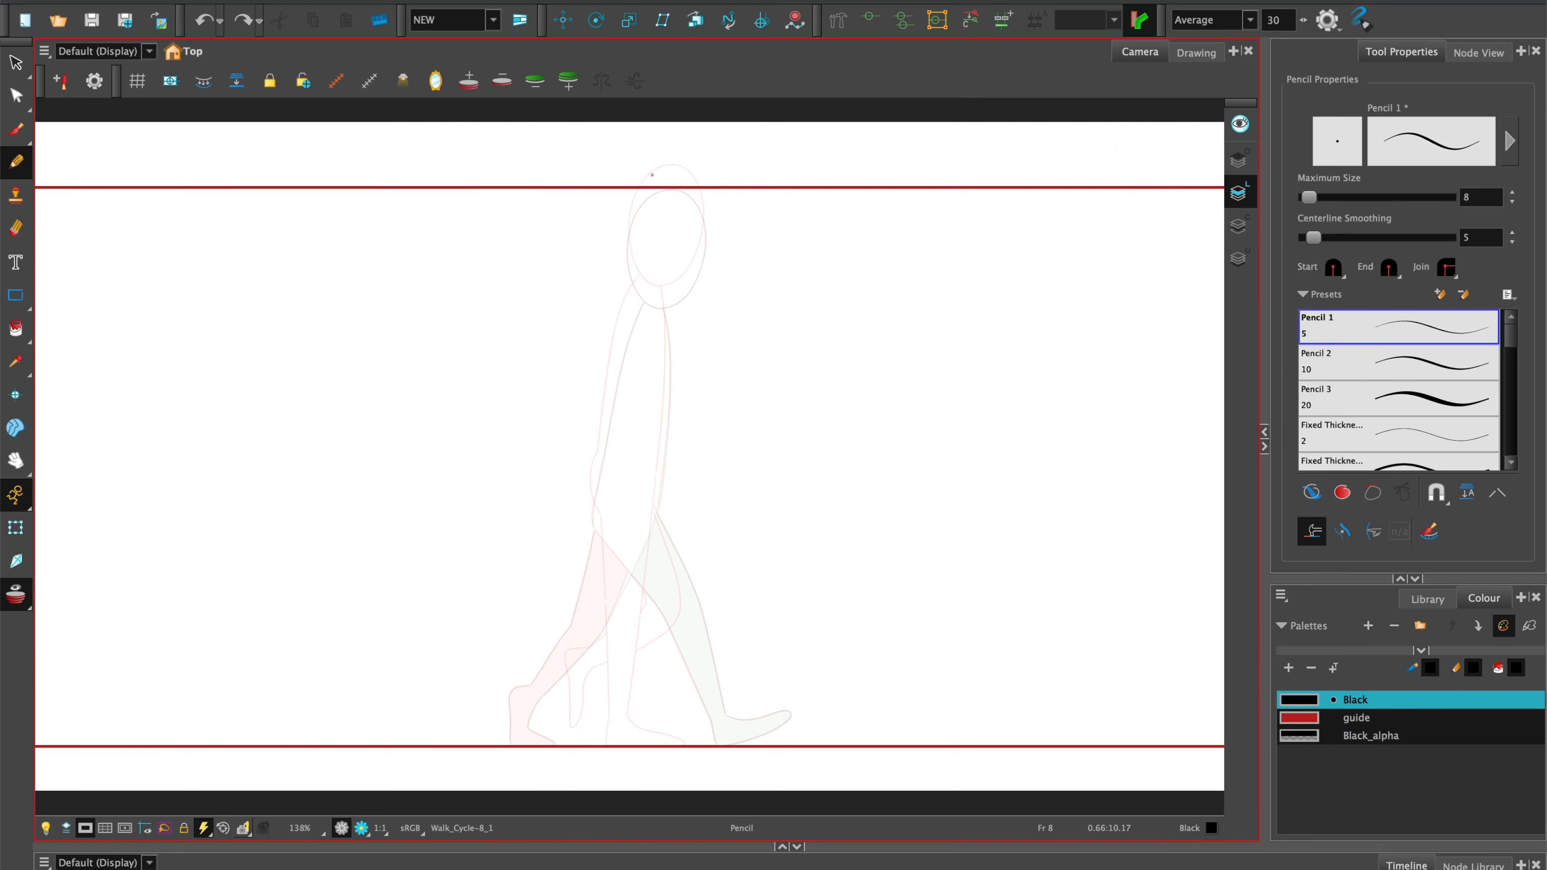
Pencil the passing pose's head, torso, hips and straight standing leg on frame 8, using the onion skin as reference.
mouse_move(684, 271)
mouse_down()
mouse_move(689, 175)
mouse_move(625, 235)
mouse_up()
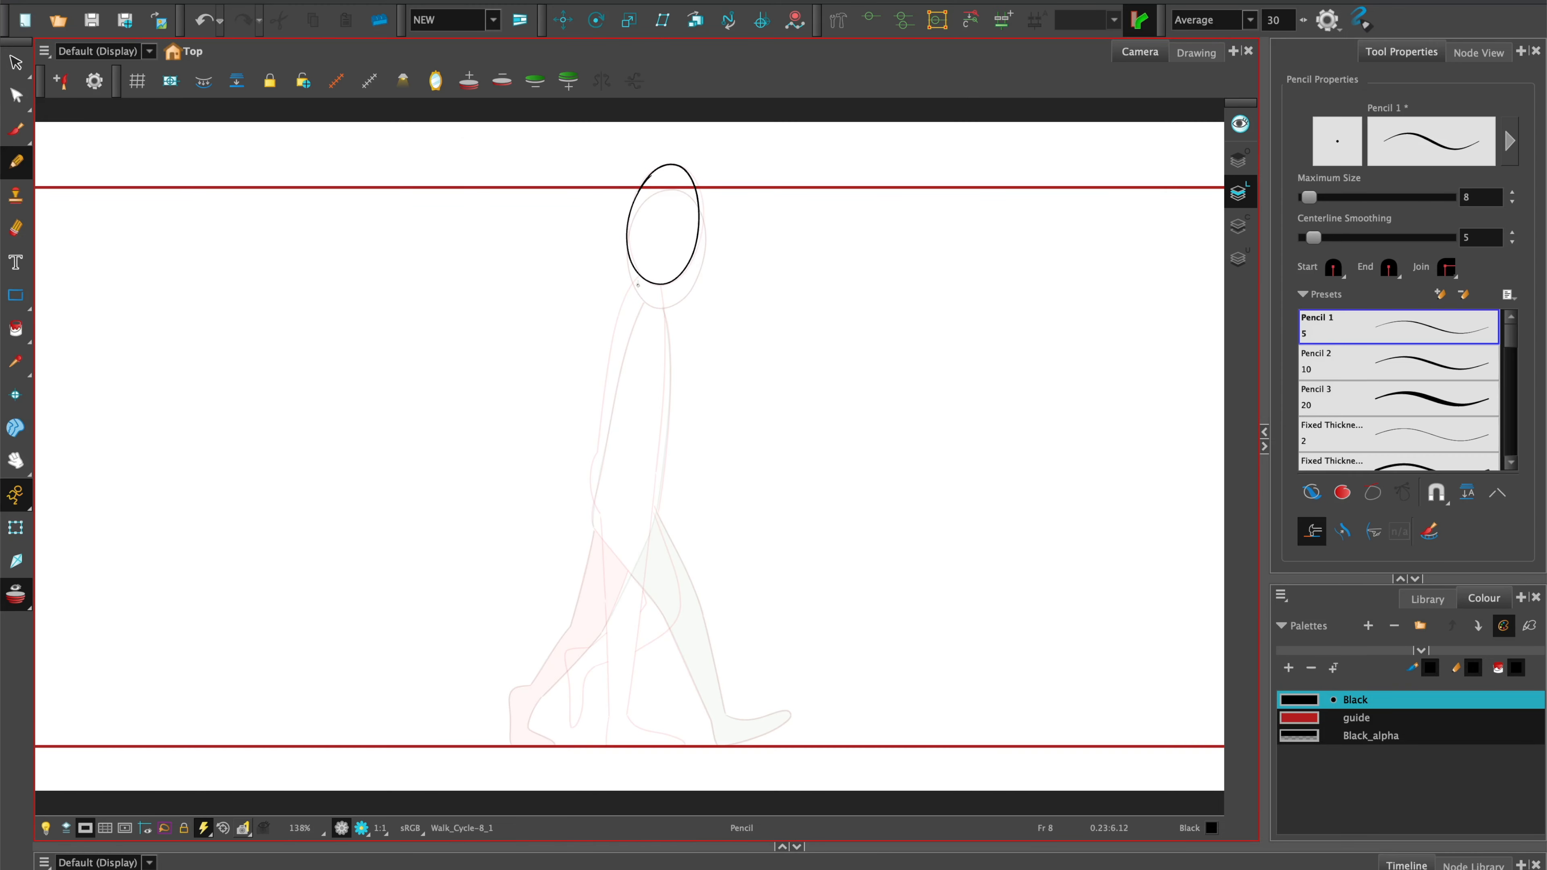
mouse_move(606, 364)
mouse_down()
mouse_move(602, 454)
mouse_move(640, 452)
mouse_up()
drag(656, 293, 662, 470)
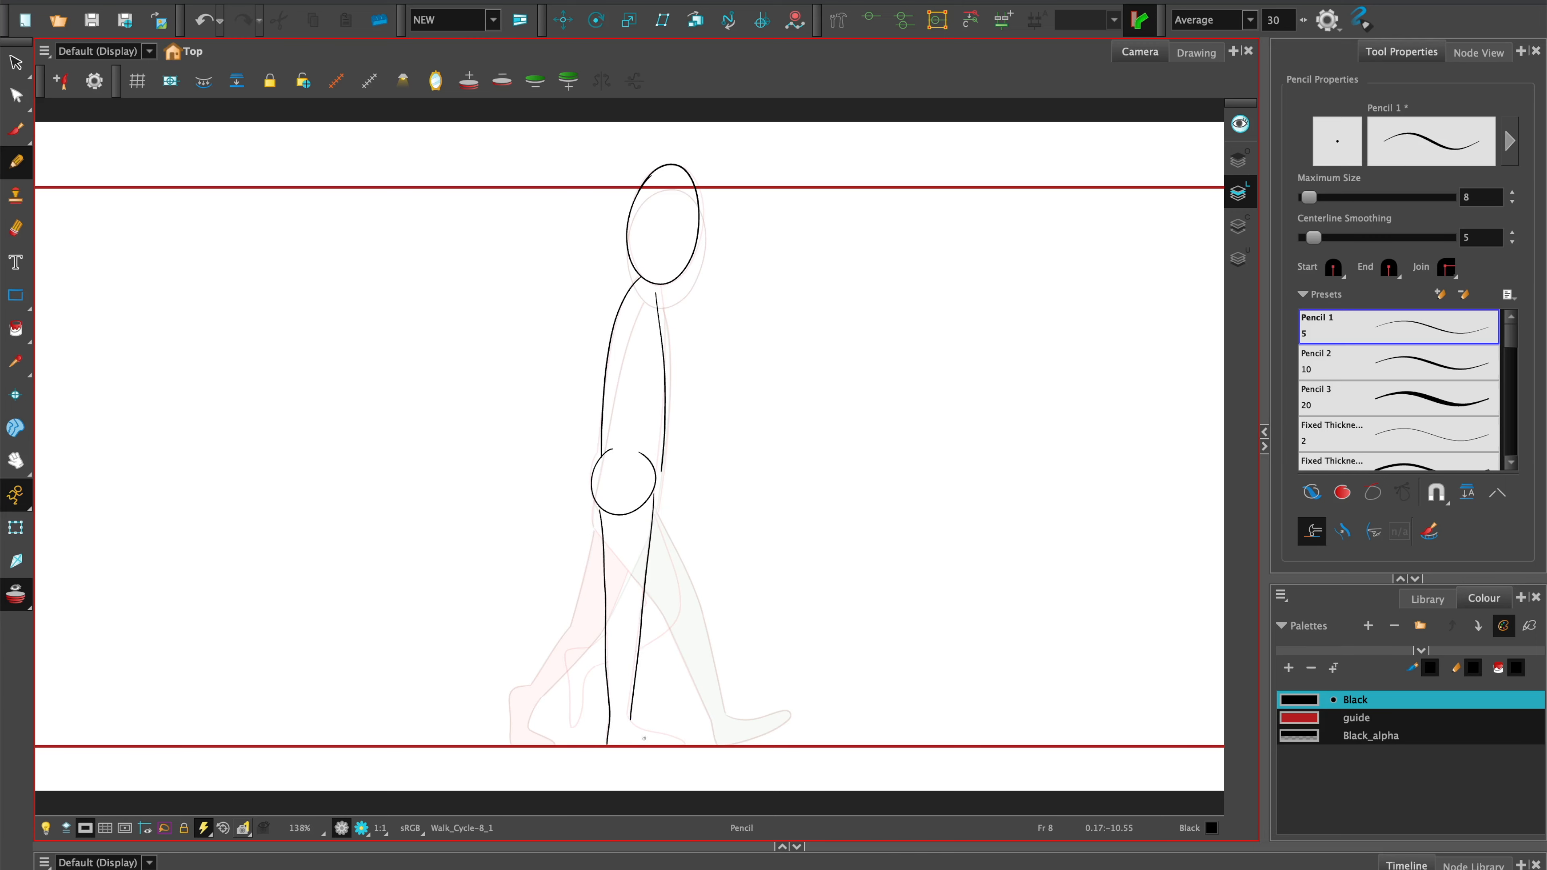
Draw the standing foot on the ground line and the bent, raised rear leg of the passing pose.
key(2)
drag(644, 738, 689, 453)
drag(668, 426, 686, 441)
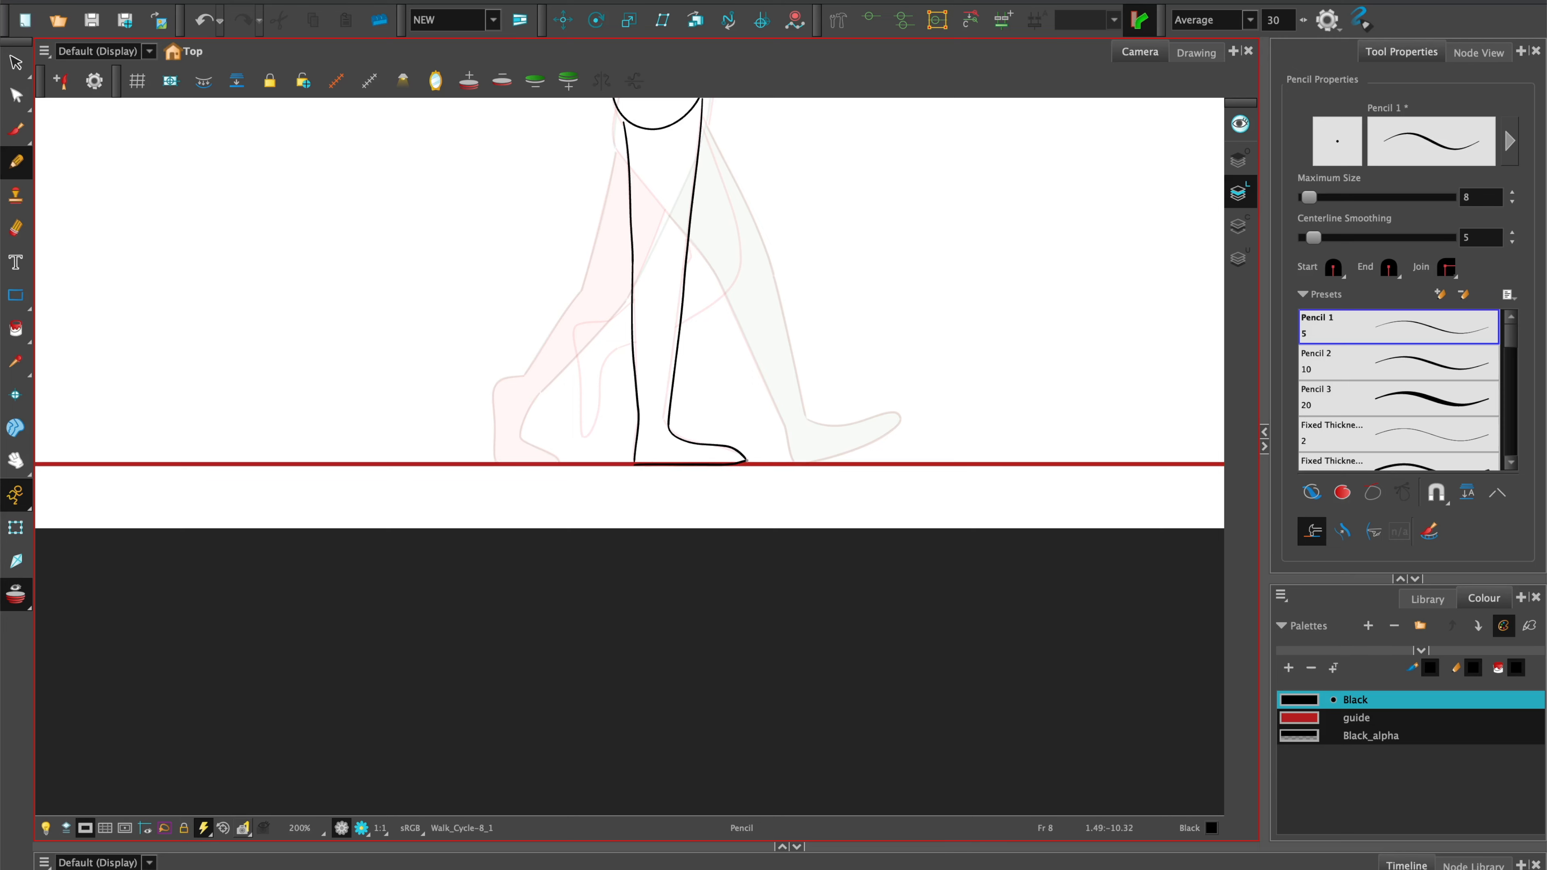
key(space)
drag(730, 353, 694, 576)
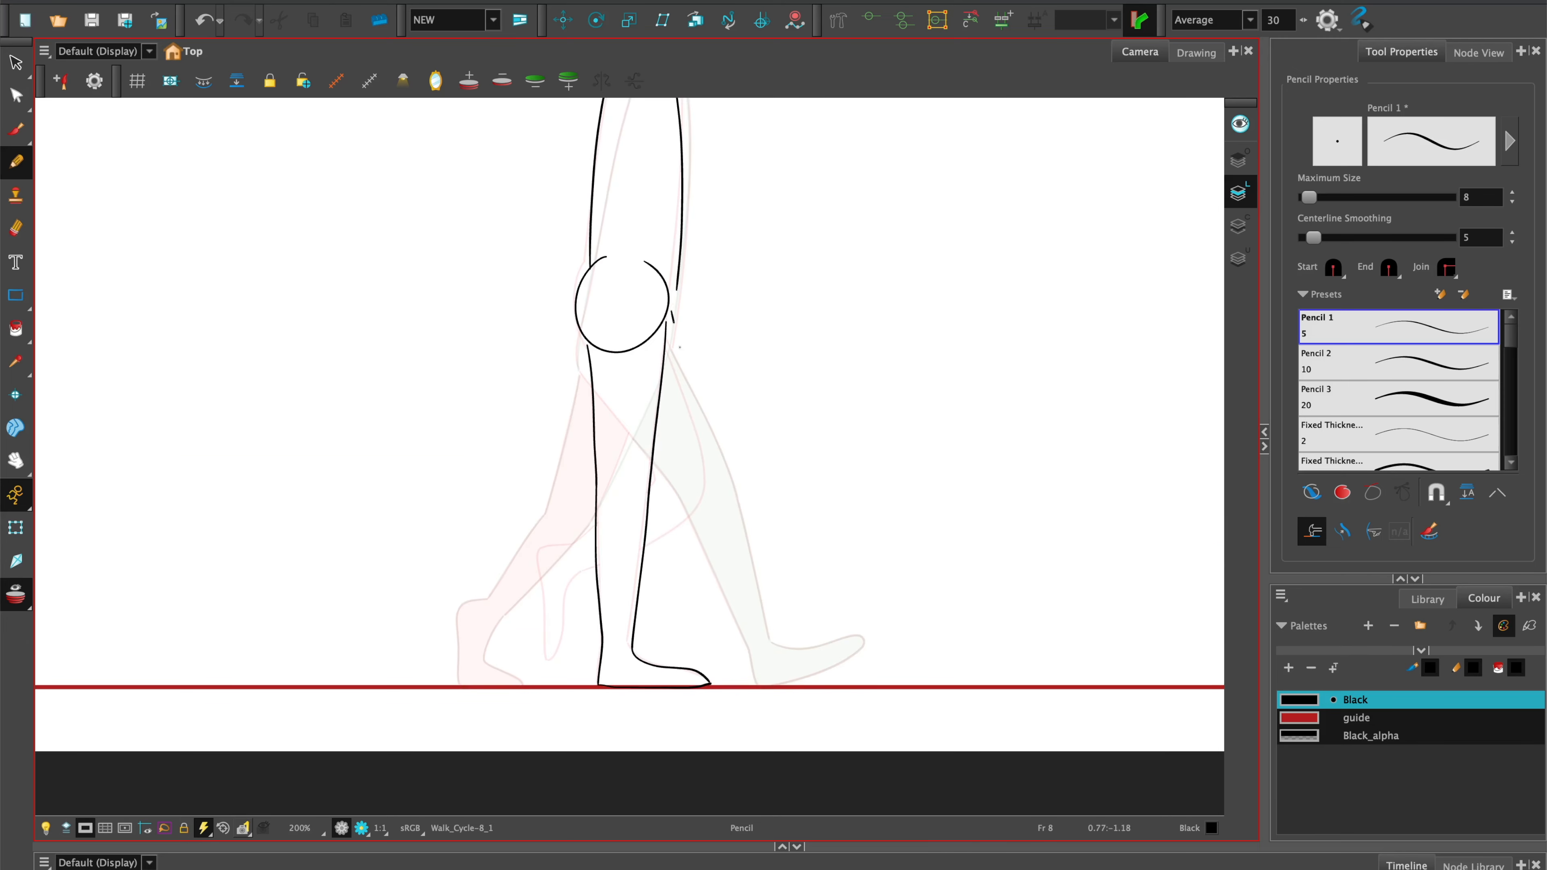
drag(672, 322, 701, 485)
drag(538, 619, 542, 657)
drag(571, 580, 558, 643)
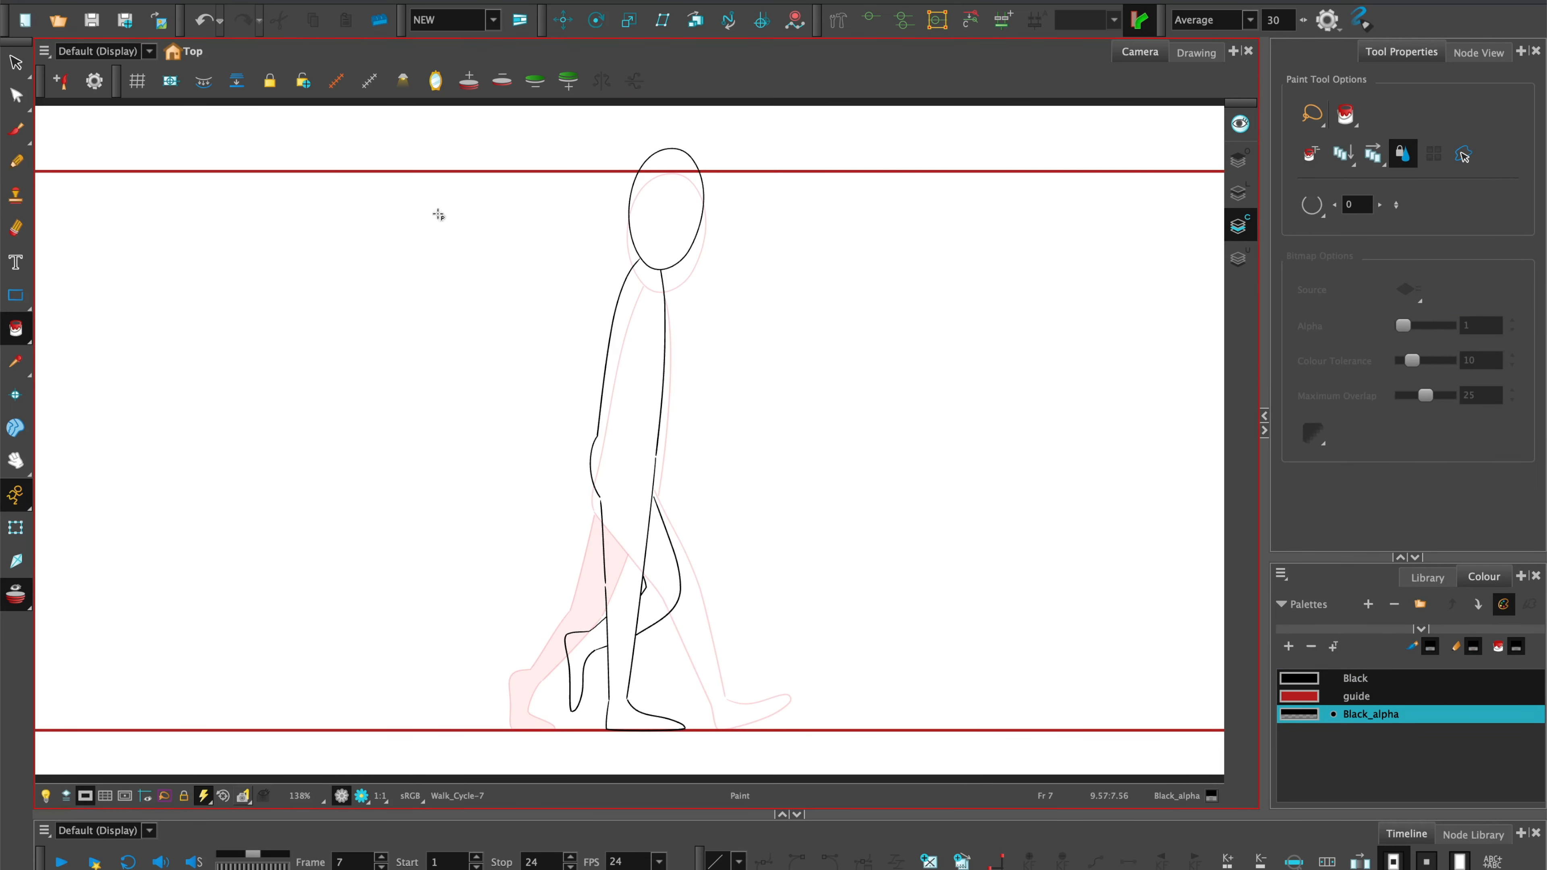
Fill the raised rear leg on frame 7 with Black_alpha and compare the pose with the frame 1 drawing.
click(669, 583)
click(580, 659)
click(1239, 197)
key(alt+s)
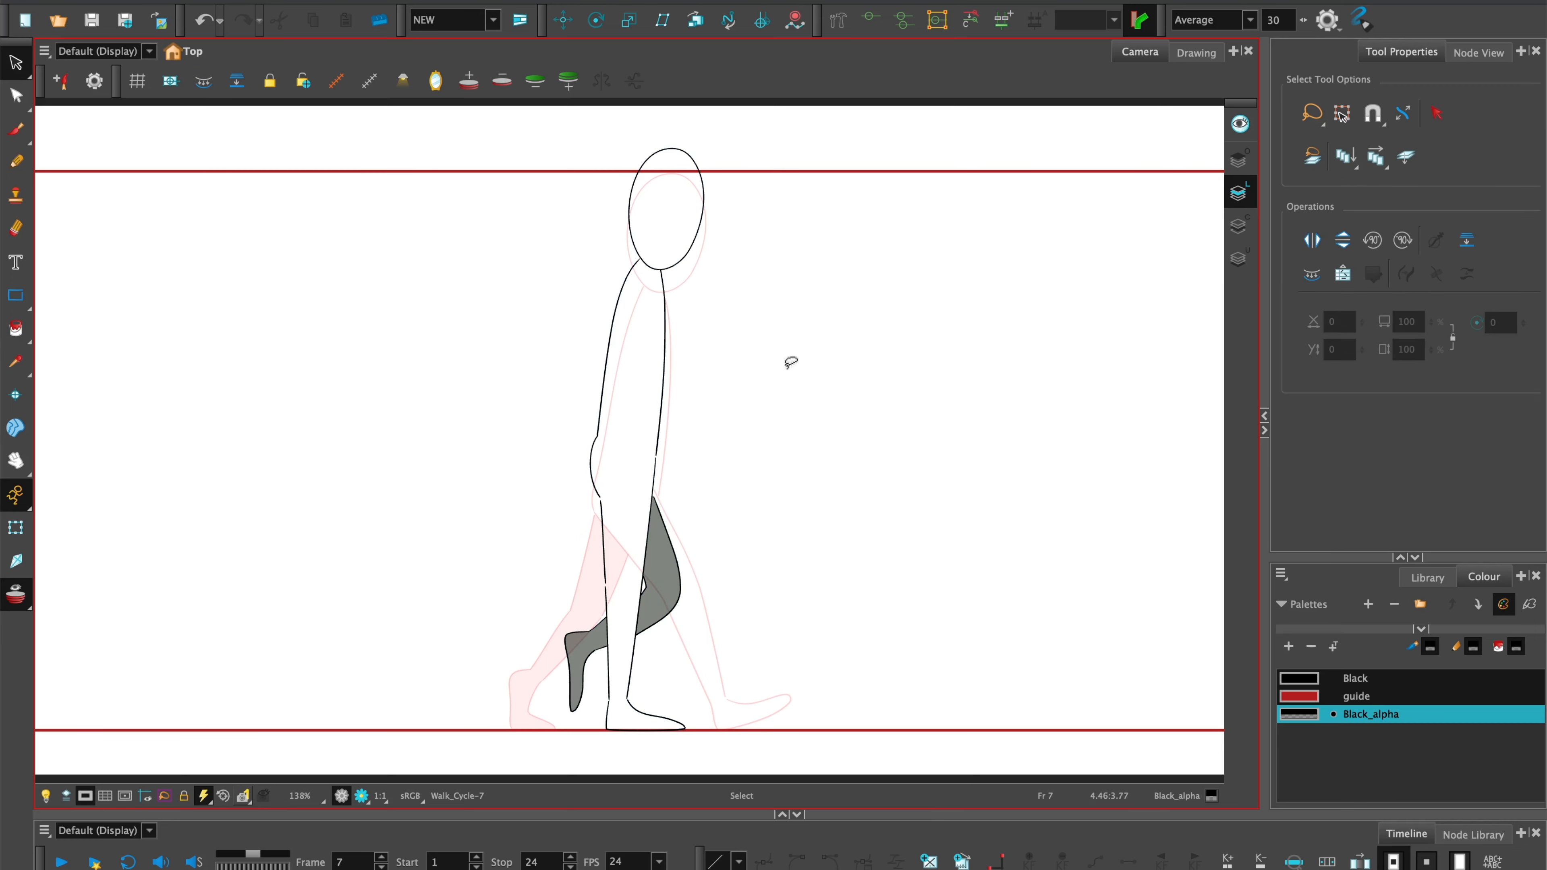
key(f)
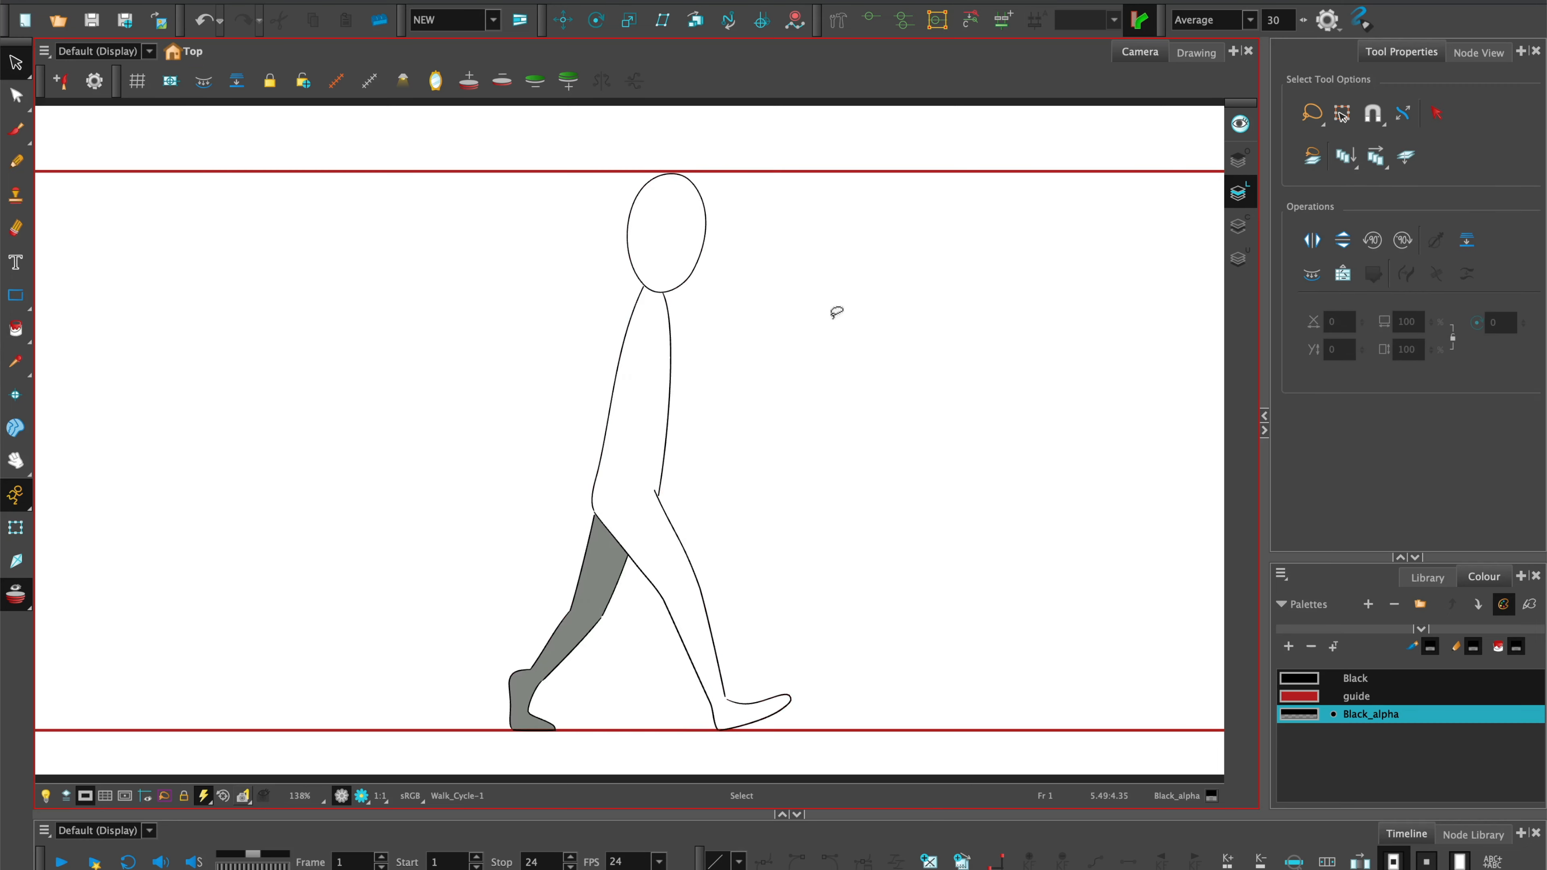
key(g)
Pencil the downward pose's leaning torso, hips and bent front leg with its foot flat on the ground line on frame 5.
mouse_move(666, 211)
mouse_down()
mouse_move(593, 460)
mouse_move(616, 442)
mouse_up()
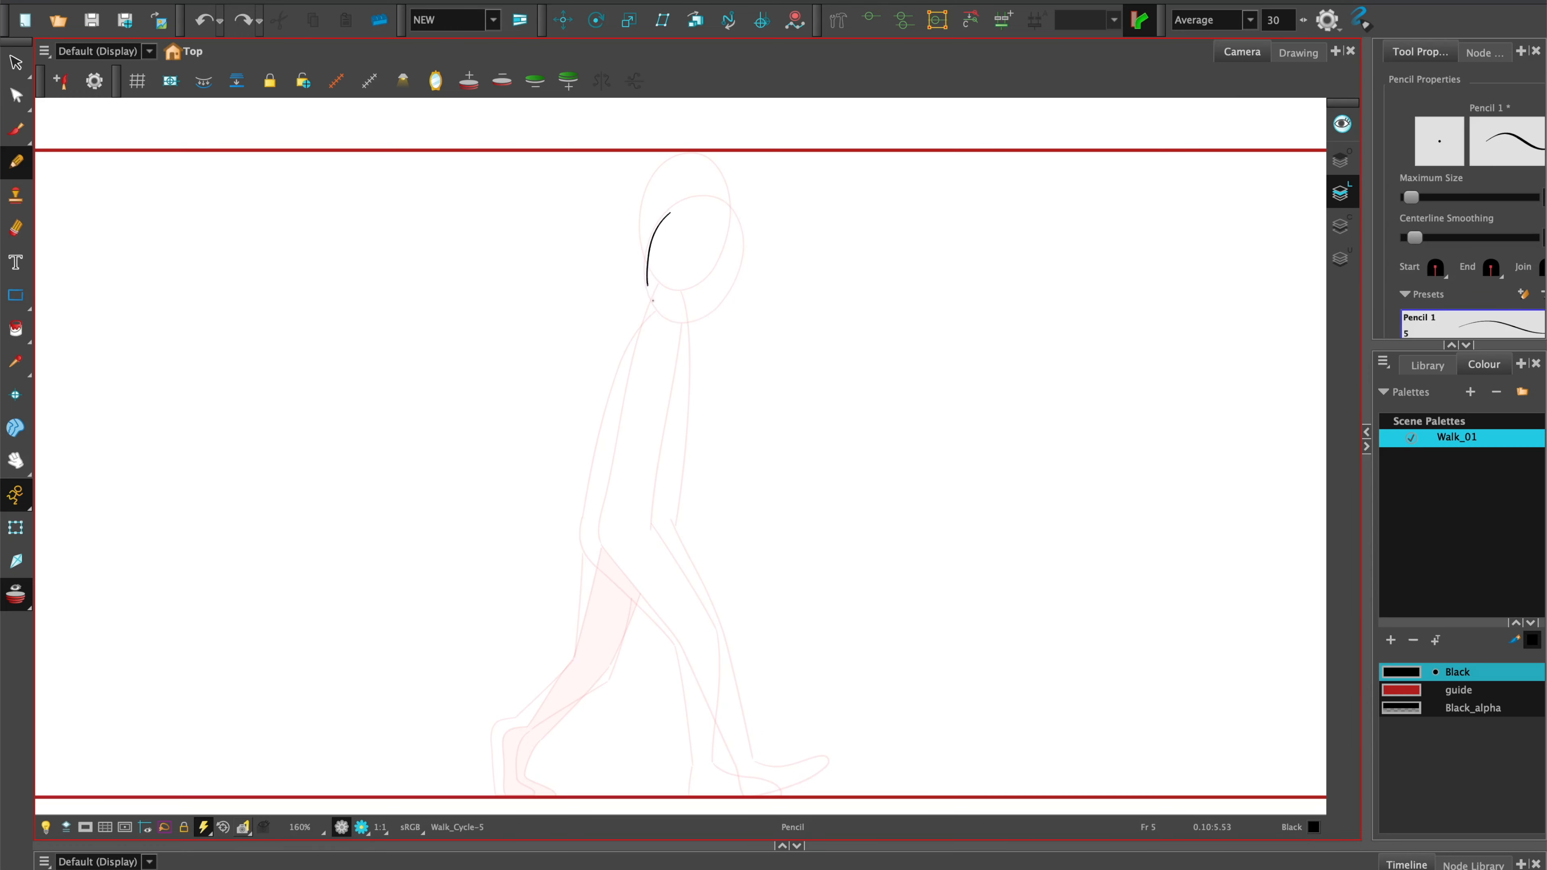
scroll(669, 256, down, 2)
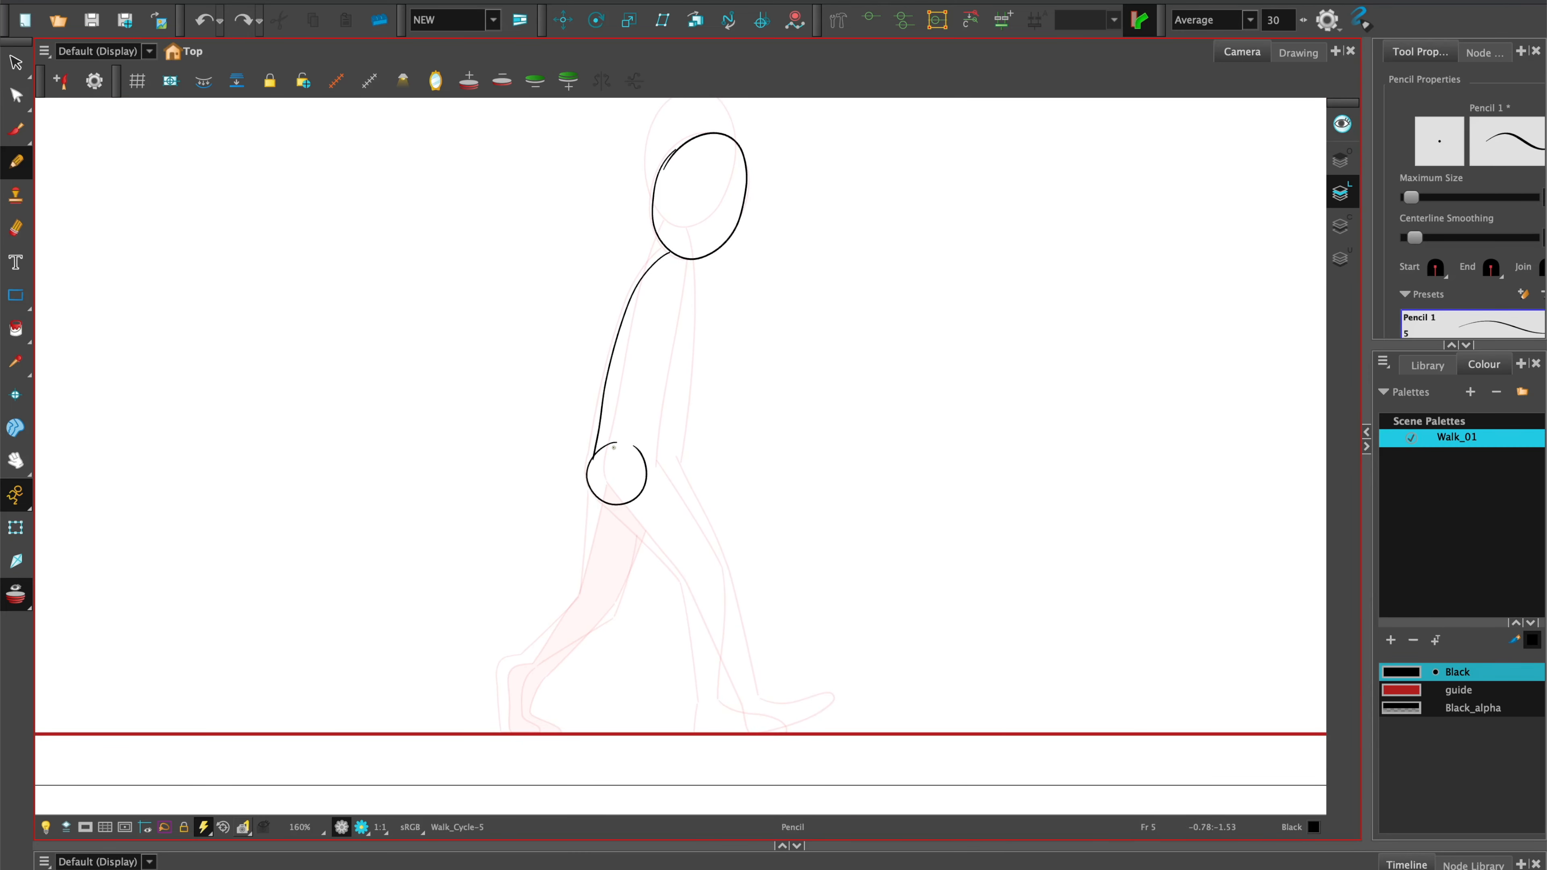
drag(684, 269, 655, 464)
scroll(609, 427, down, 2)
drag(578, 405, 659, 493)
mouse_move(630, 365)
mouse_down()
mouse_move(698, 472)
mouse_move(670, 631)
mouse_up()
mouse_move(699, 471)
mouse_down()
mouse_move(696, 602)
mouse_move(752, 635)
mouse_up()
Draw the downward pose's trailing leg, bent at the knee with the toes touching the ground line.
mouse_move(562, 394)
mouse_down()
mouse_move(560, 497)
mouse_move(499, 552)
mouse_up()
drag(608, 445, 594, 515)
drag(594, 517, 496, 588)
mouse_move(497, 588)
mouse_down()
mouse_move(496, 624)
mouse_move(517, 635)
mouse_up()
drag(475, 633, 517, 634)
drag(673, 417, 668, 518)
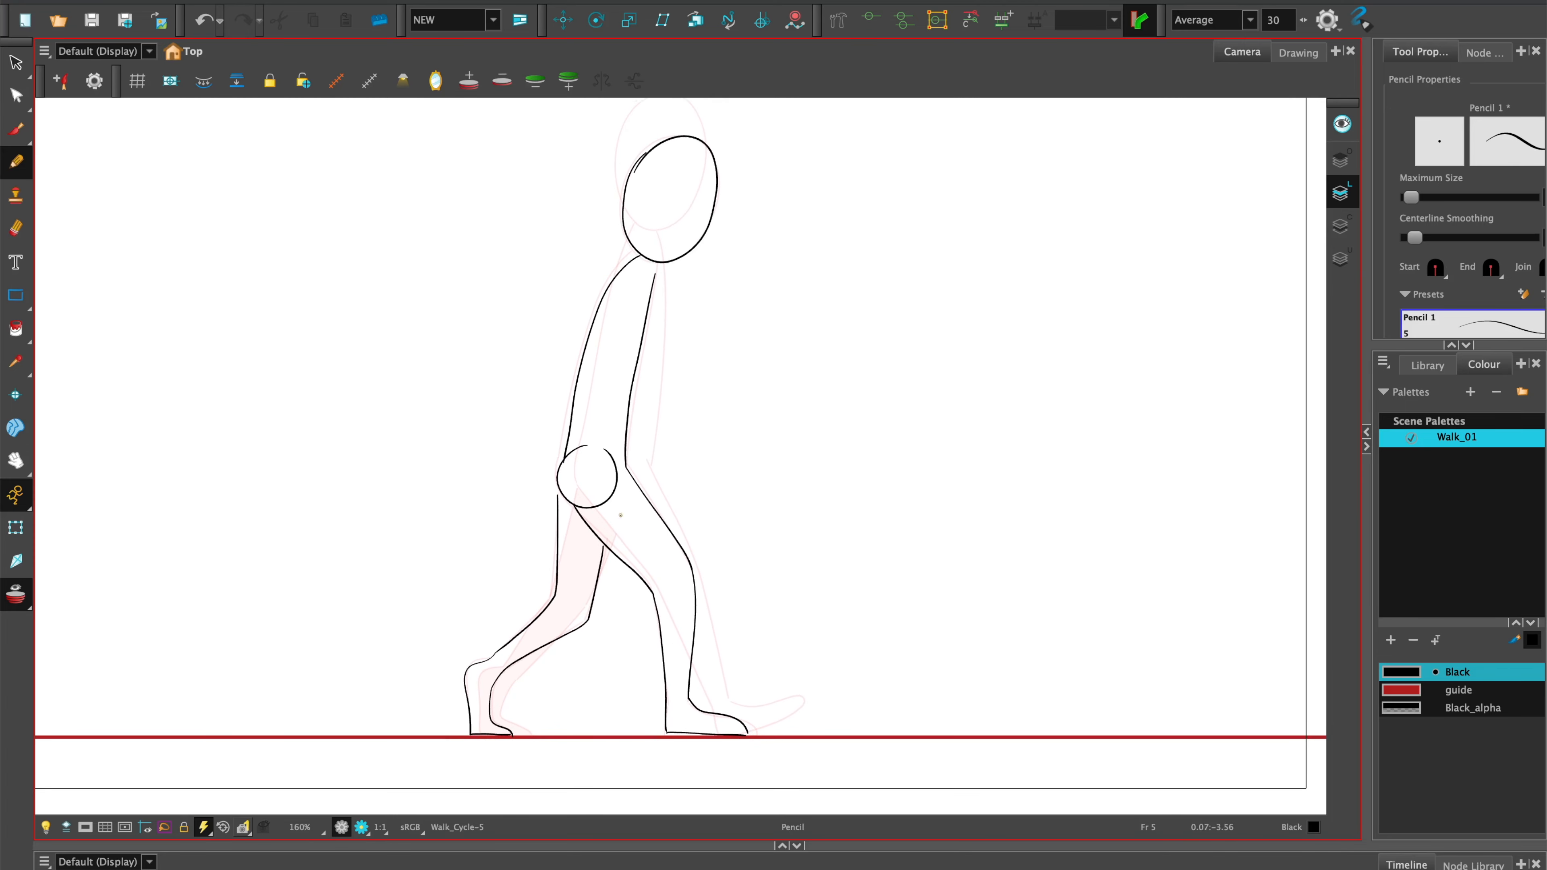
key(comma)
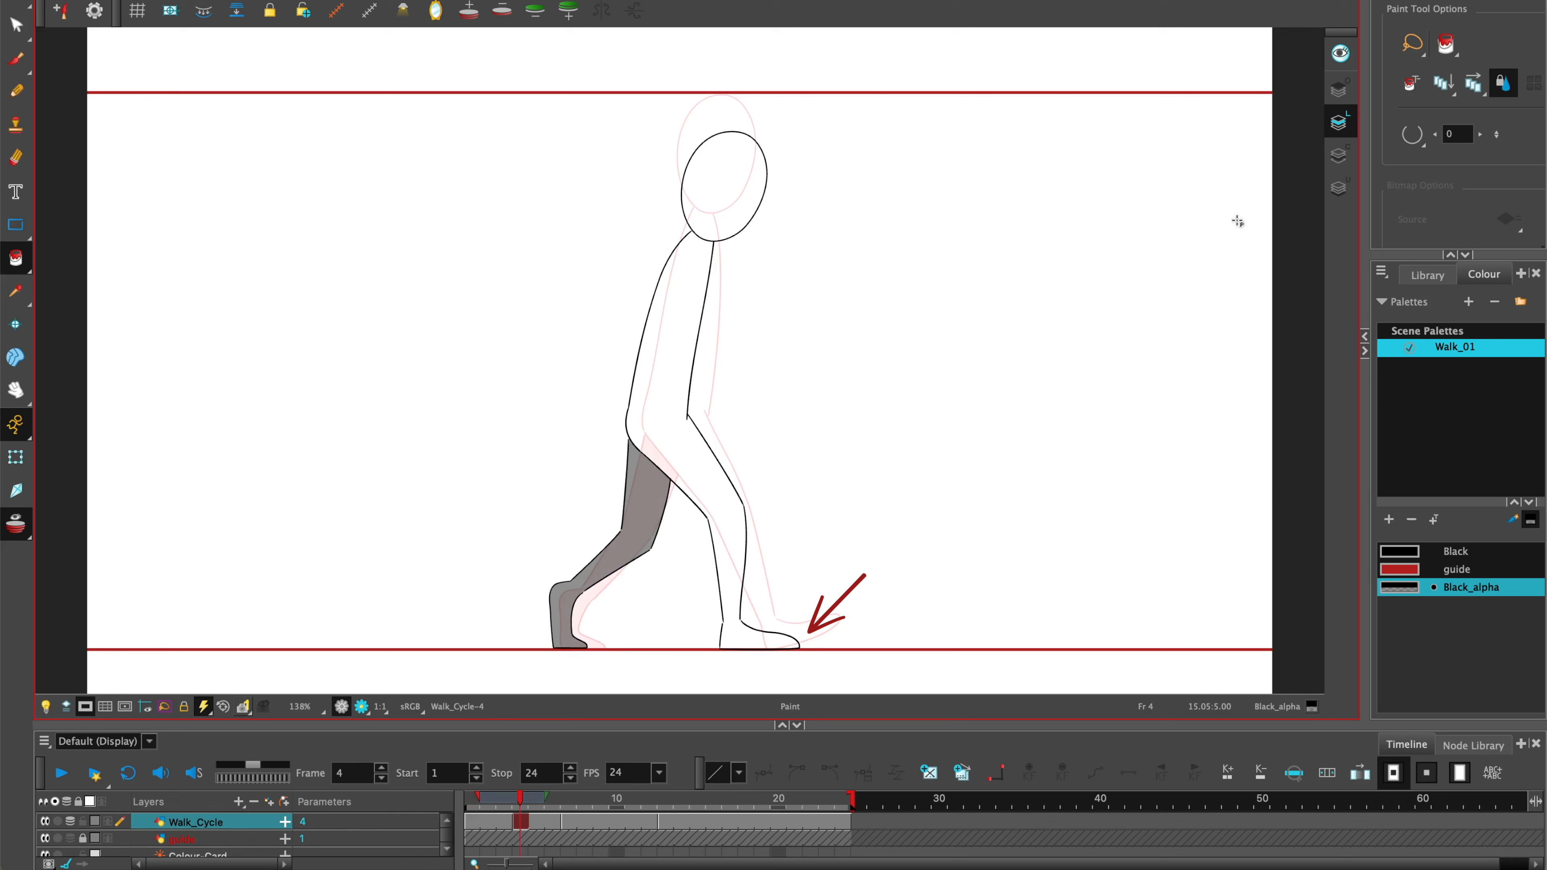
Flip through the key drawings between frames 1 and 13 to compare the walk poses.
key(f)
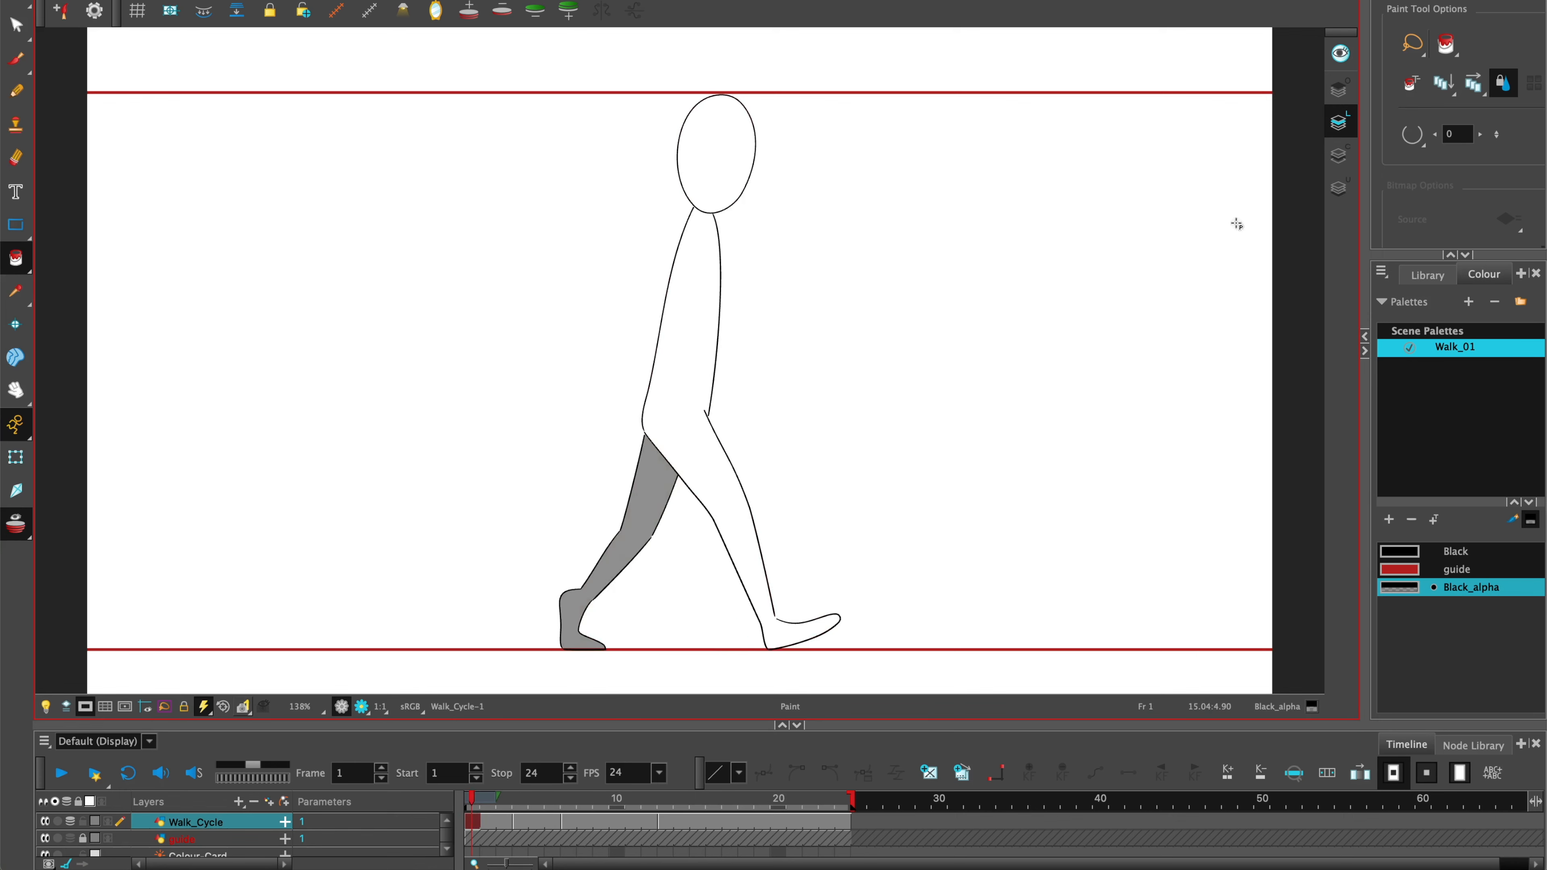
key(g)
key(f)
key(g)
key(g)
key(g)
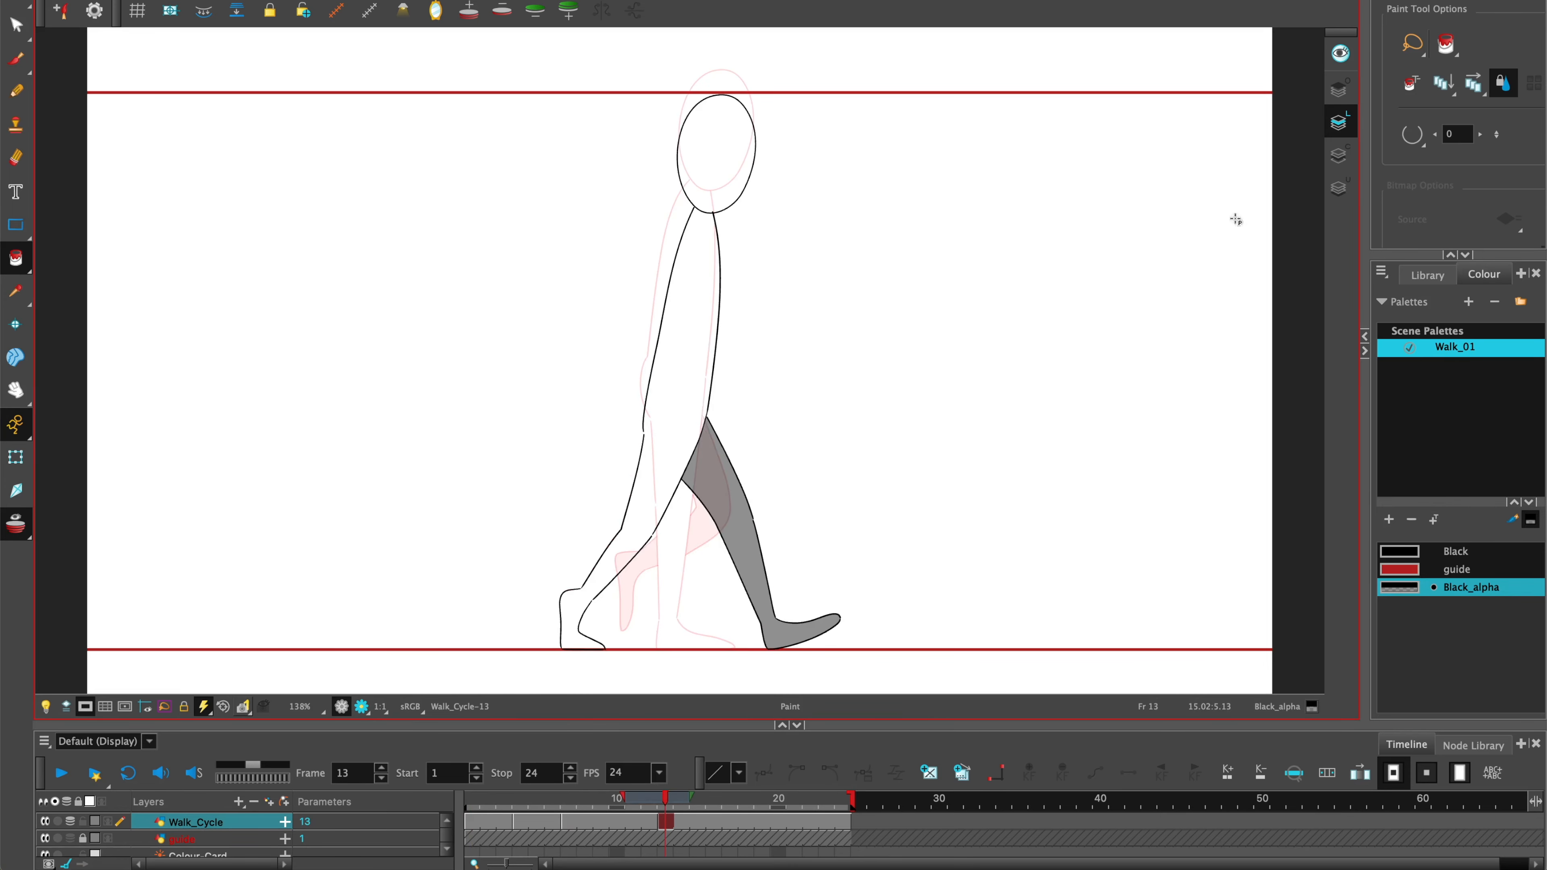
Pencil the upward pose's head, torso, hips and straight supporting leg on frame 11.
mouse_move(737, 132)
mouse_down()
mouse_move(690, 162)
mouse_move(749, 134)
mouse_up()
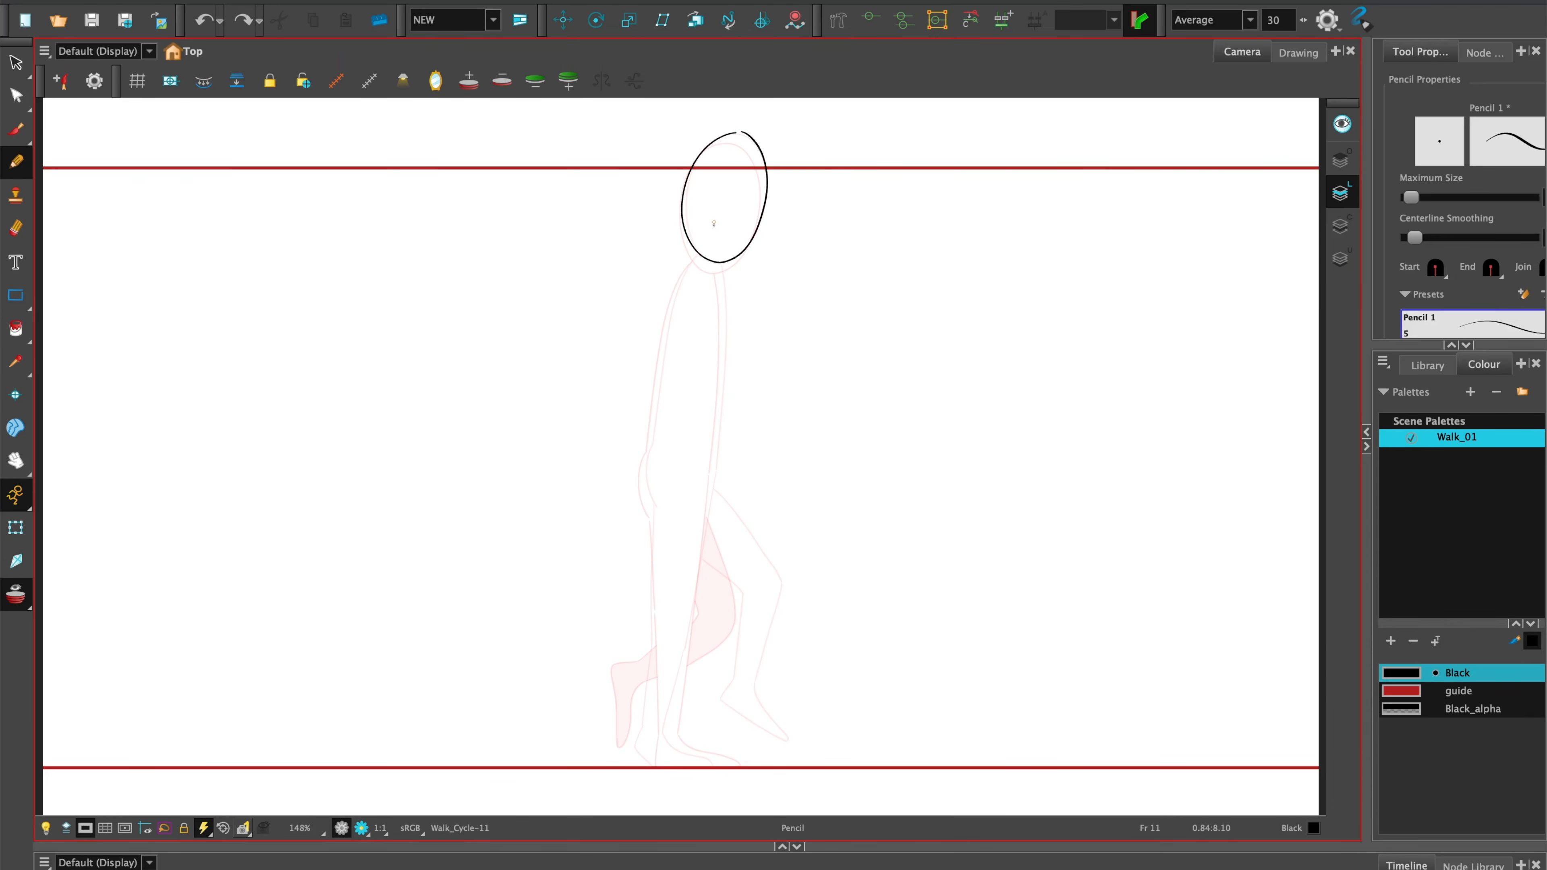
mouse_move(699, 258)
mouse_down()
mouse_move(666, 311)
mouse_move(655, 437)
mouse_up()
mouse_move(669, 433)
mouse_down()
mouse_move(658, 498)
mouse_move(693, 446)
mouse_up()
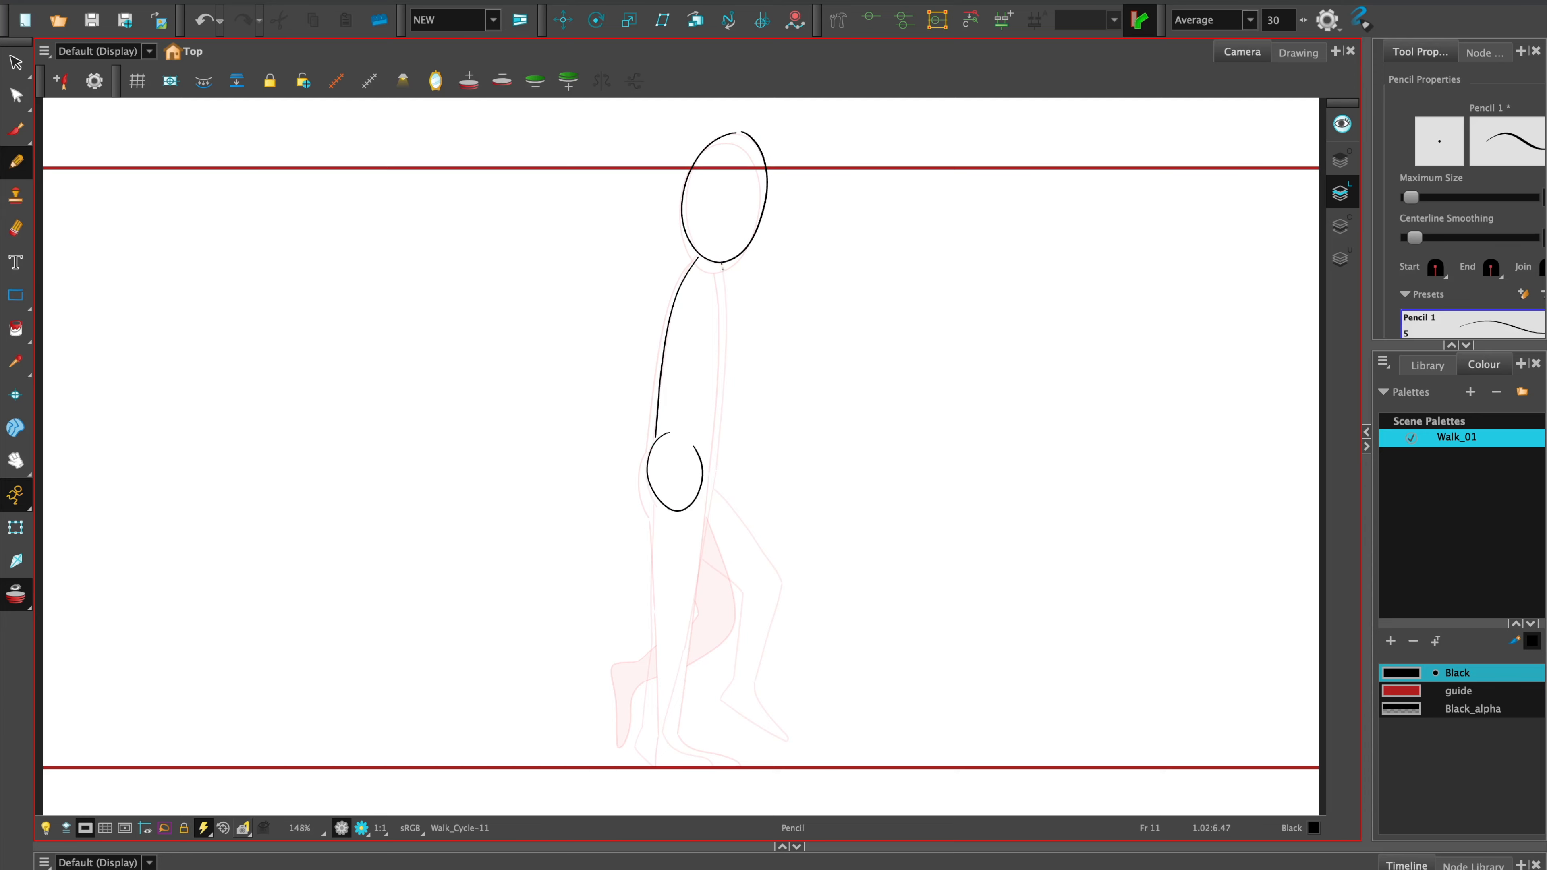
mouse_move(722, 265)
mouse_down()
mouse_move(716, 452)
mouse_move(652, 606)
mouse_up()
drag(638, 734, 650, 765)
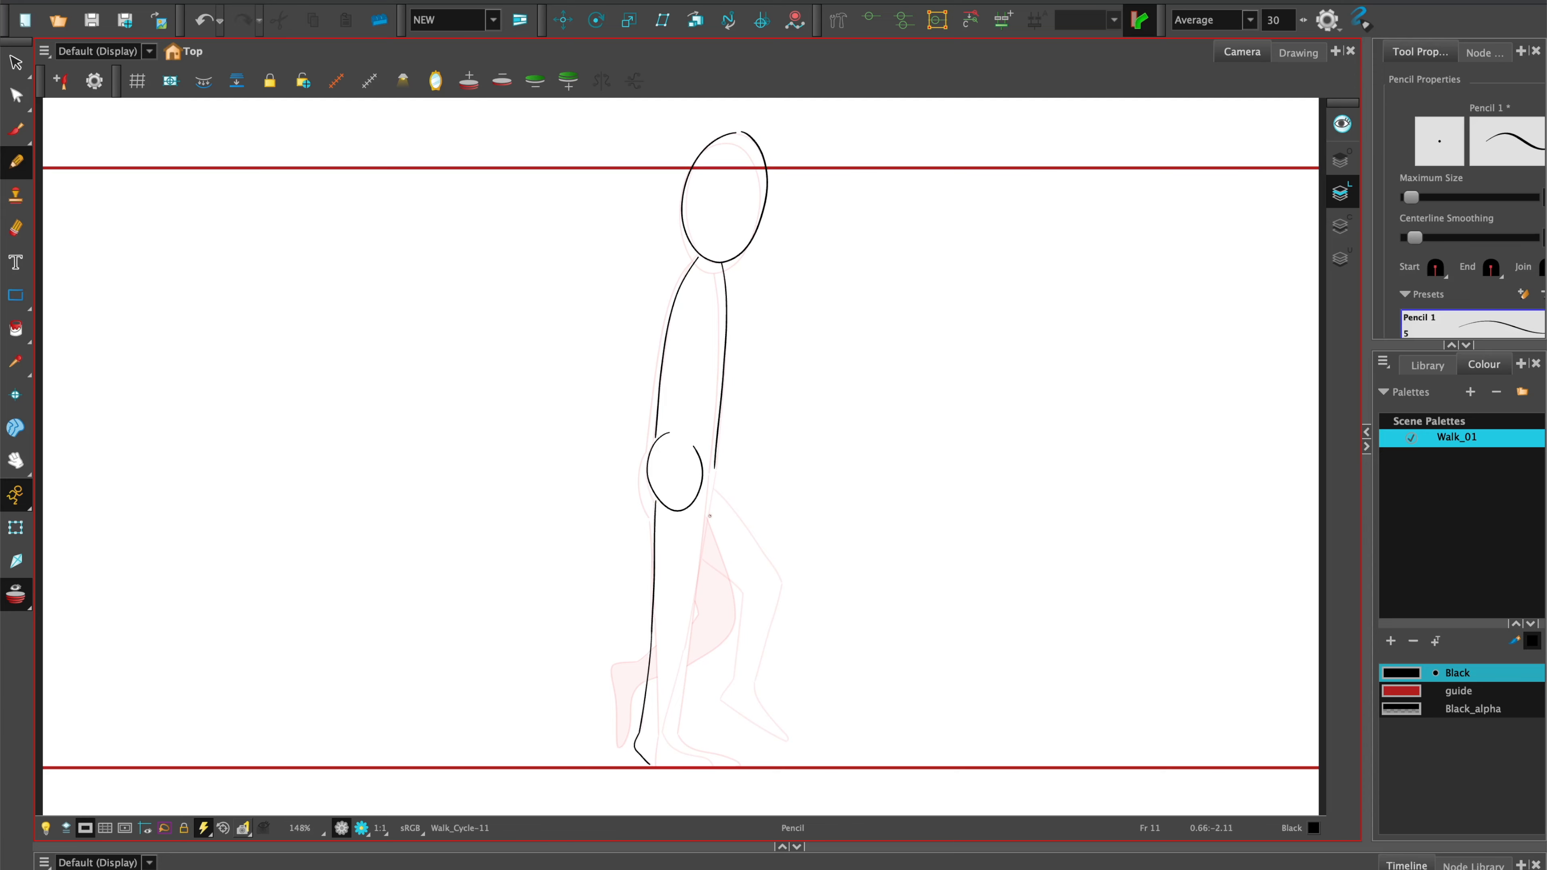
drag(714, 469, 661, 733)
Draw the upward pose's raised front leg with a bent knee and the foot pointing down toward the ground.
scroll(661, 734, up, 2)
drag(680, 498, 746, 544)
drag(746, 378, 662, 596)
drag(665, 371, 759, 503)
mouse_move(653, 467)
mouse_down()
mouse_move(717, 524)
mouse_move(698, 643)
mouse_up()
drag(759, 503, 722, 656)
mouse_move(698, 641)
mouse_down()
mouse_move(681, 667)
mouse_move(760, 728)
mouse_up()
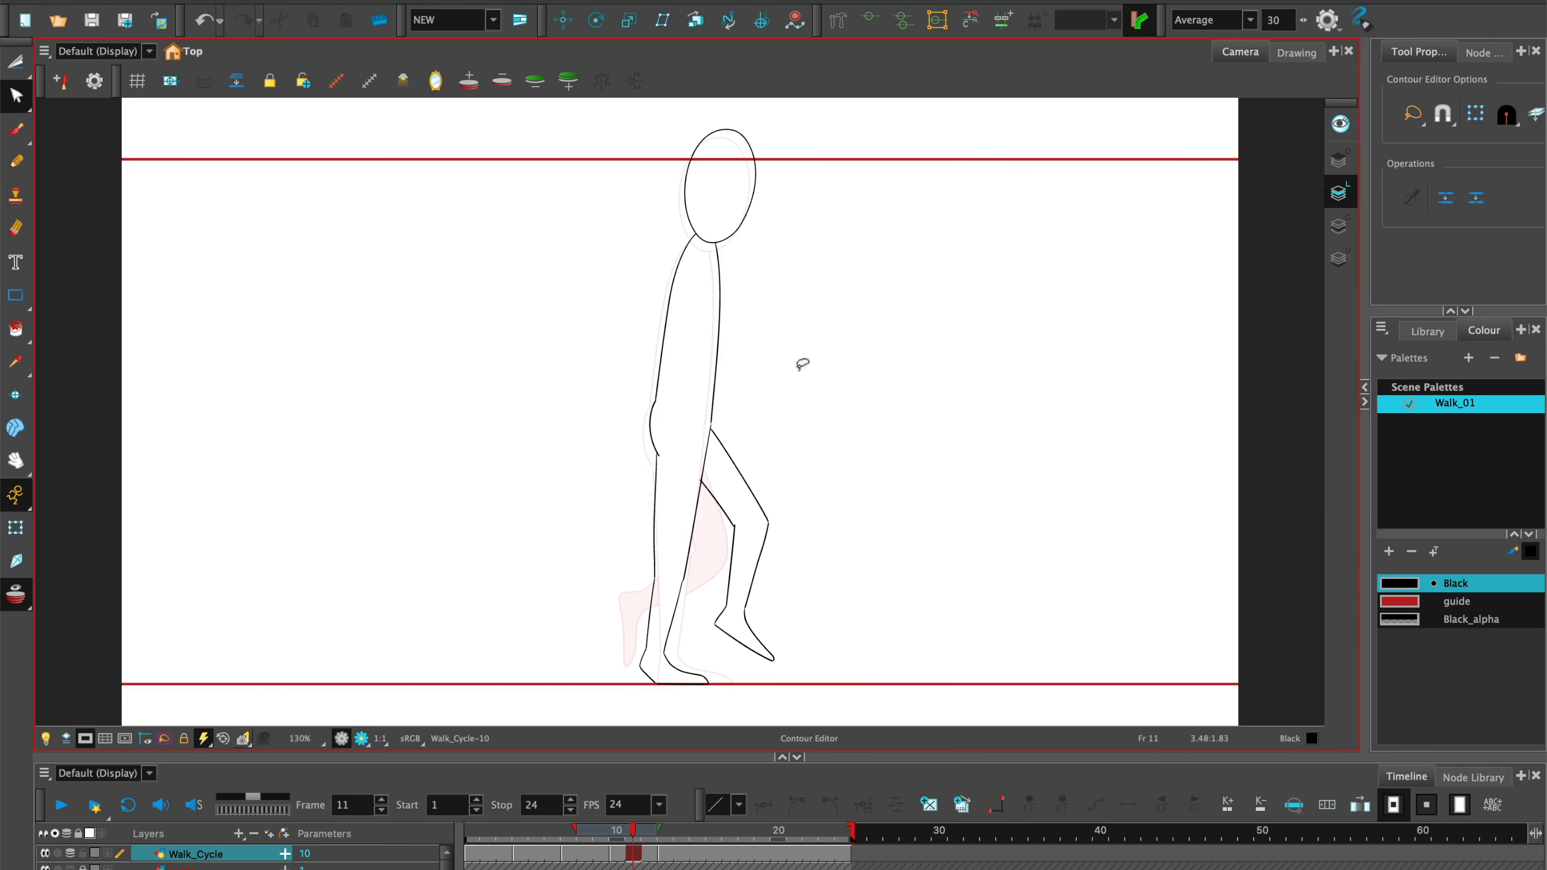
Close the gap at the toe of the raised foot on frame 10 with the Close Gap tool.
key(comma)
drag(625, 758, 625, 779)
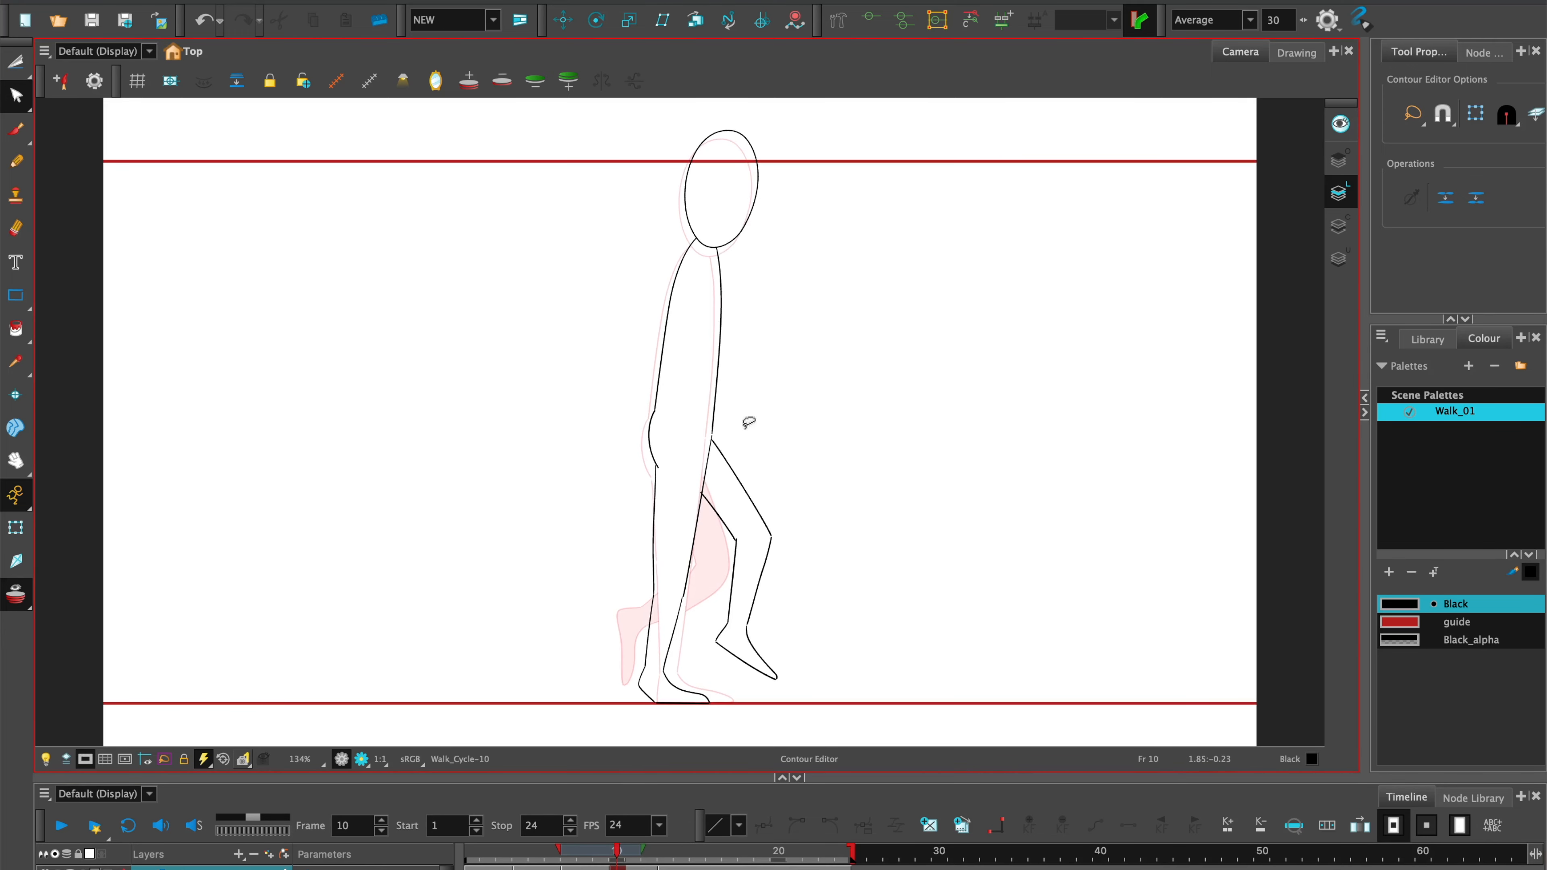
key(comma)
key(period)
click(15, 328)
click(91, 415)
scroll(725, 408, up, 6)
key(2)
click(16, 328)
click(91, 440)
drag(719, 719, 792, 134)
drag(1072, 701, 721, 211)
drag(990, 563, 956, 524)
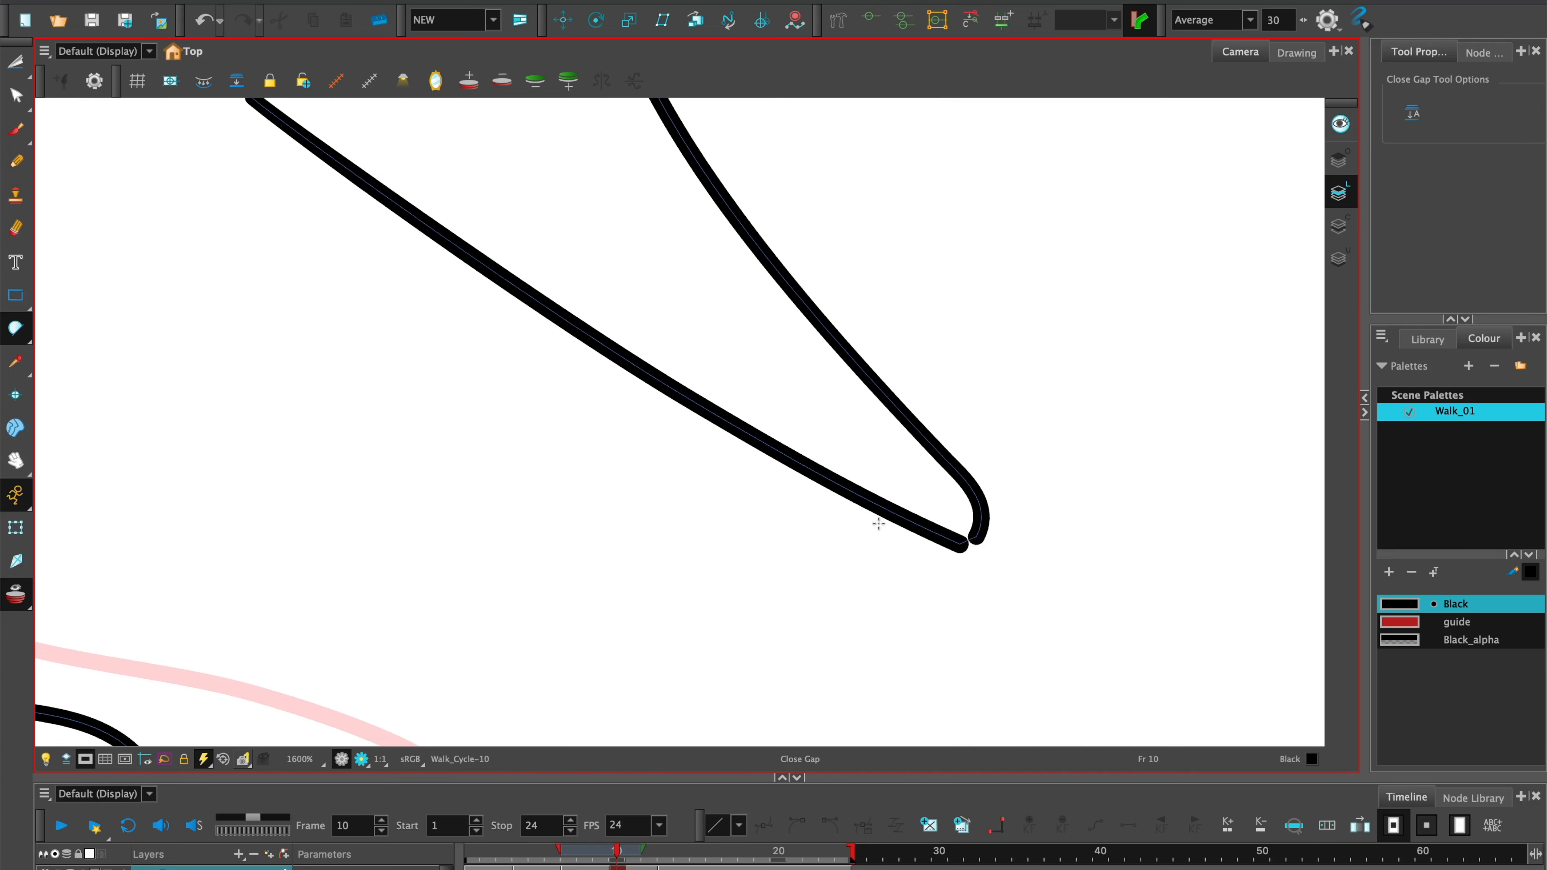
Fill the raised front leg on frame 10 with Black_alpha using the Paint tool.
key(1)
key(1)
key(1)
key(1)
key(1)
key(1)
key(shift+m)
key(l)
key(alt+i)
click(749, 524)
key(l)
key(k)
key(comma)
key(period)
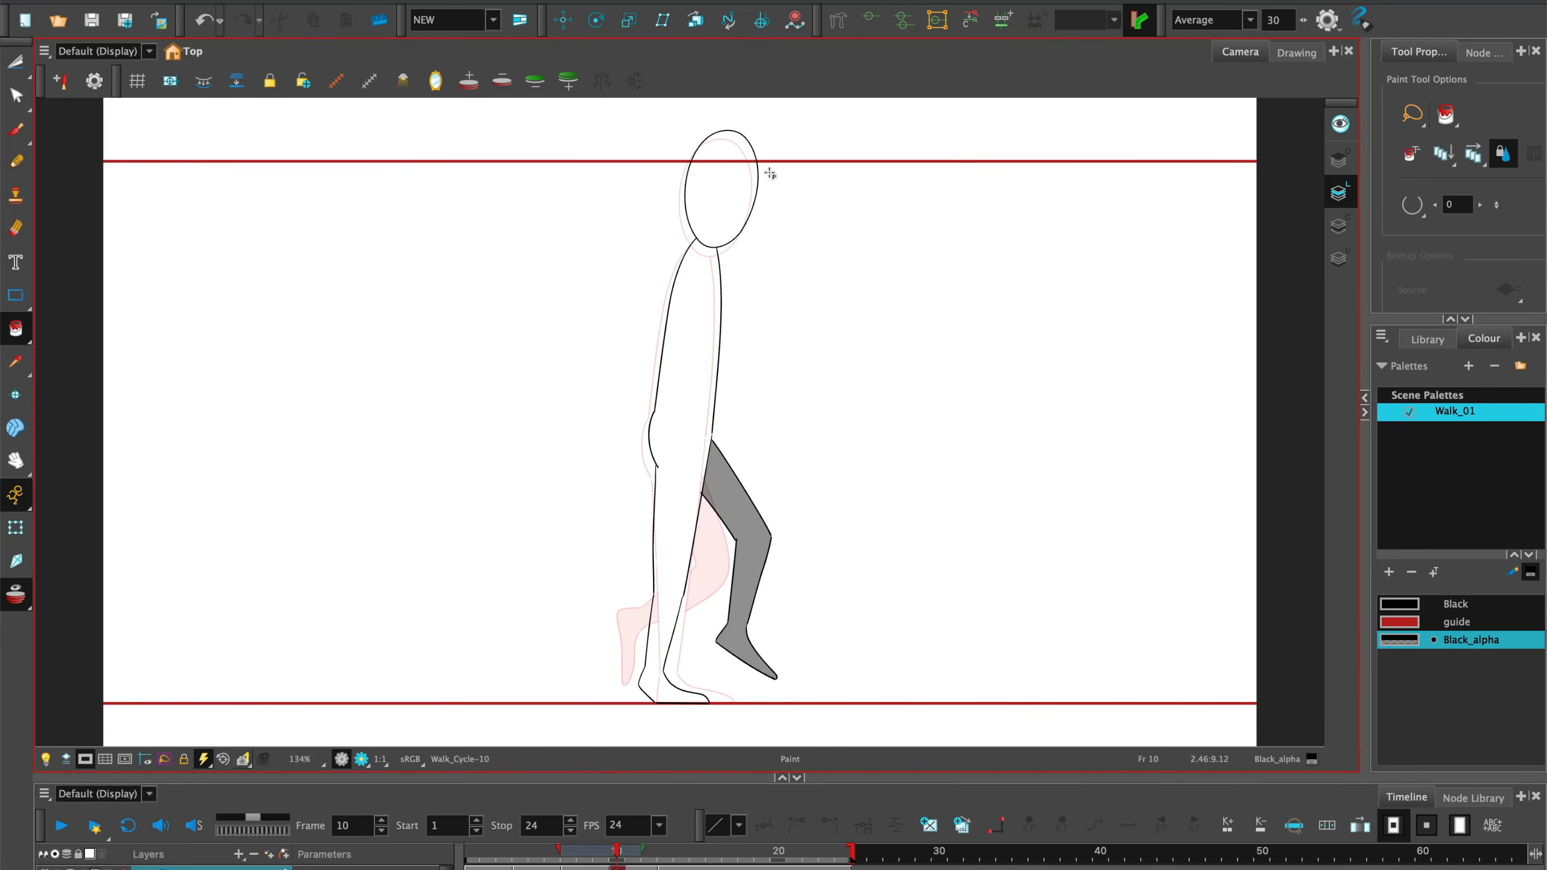
Activate the Select tool and turn off the onion skin.
click(15, 61)
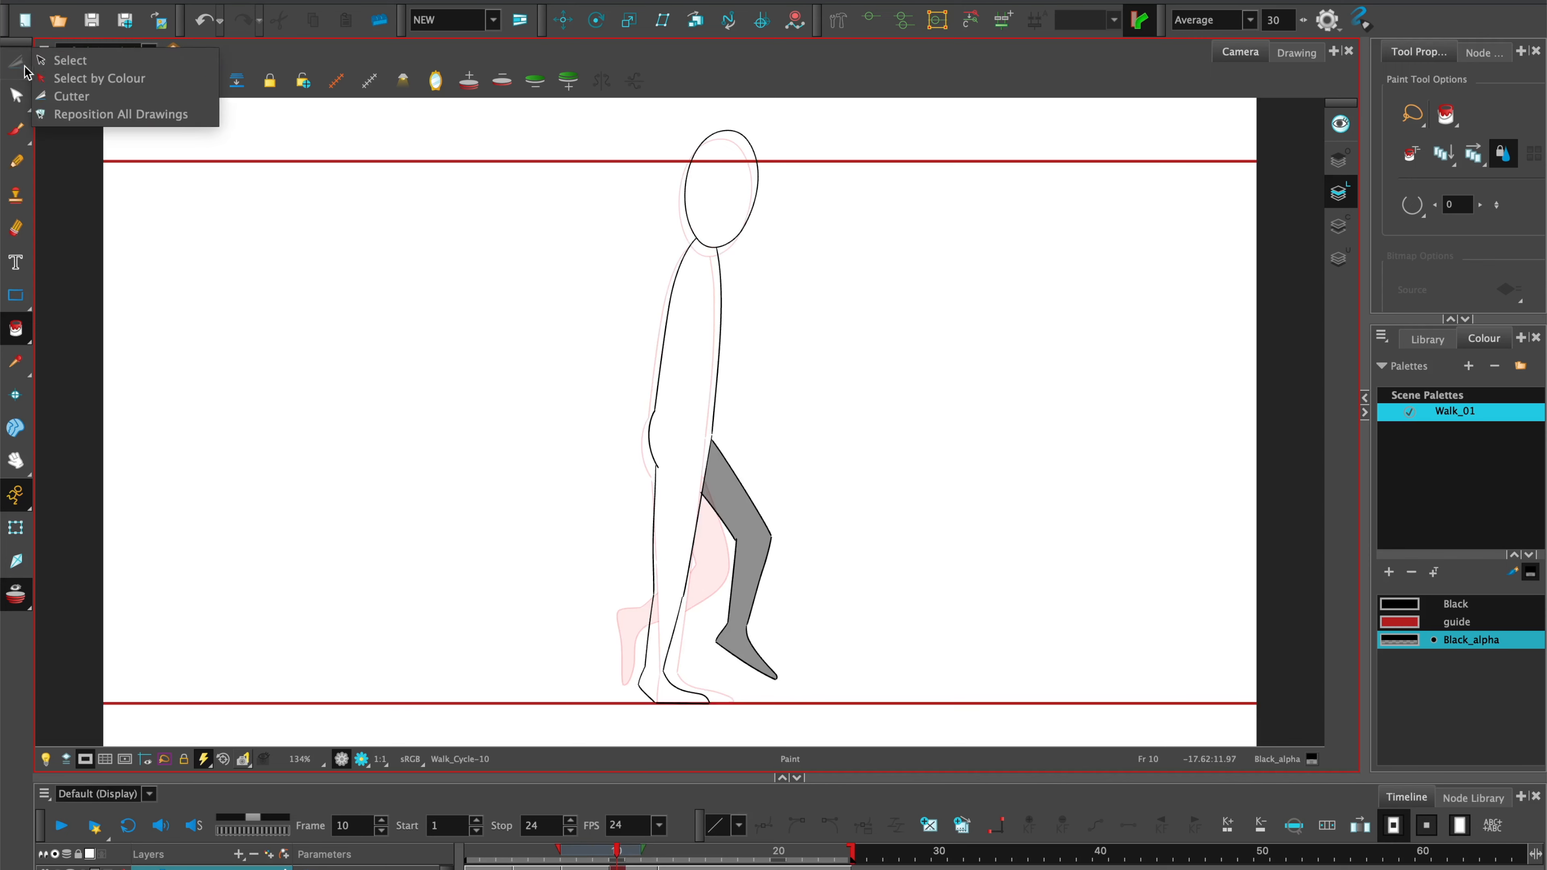
click(49, 61)
key(alt+o)
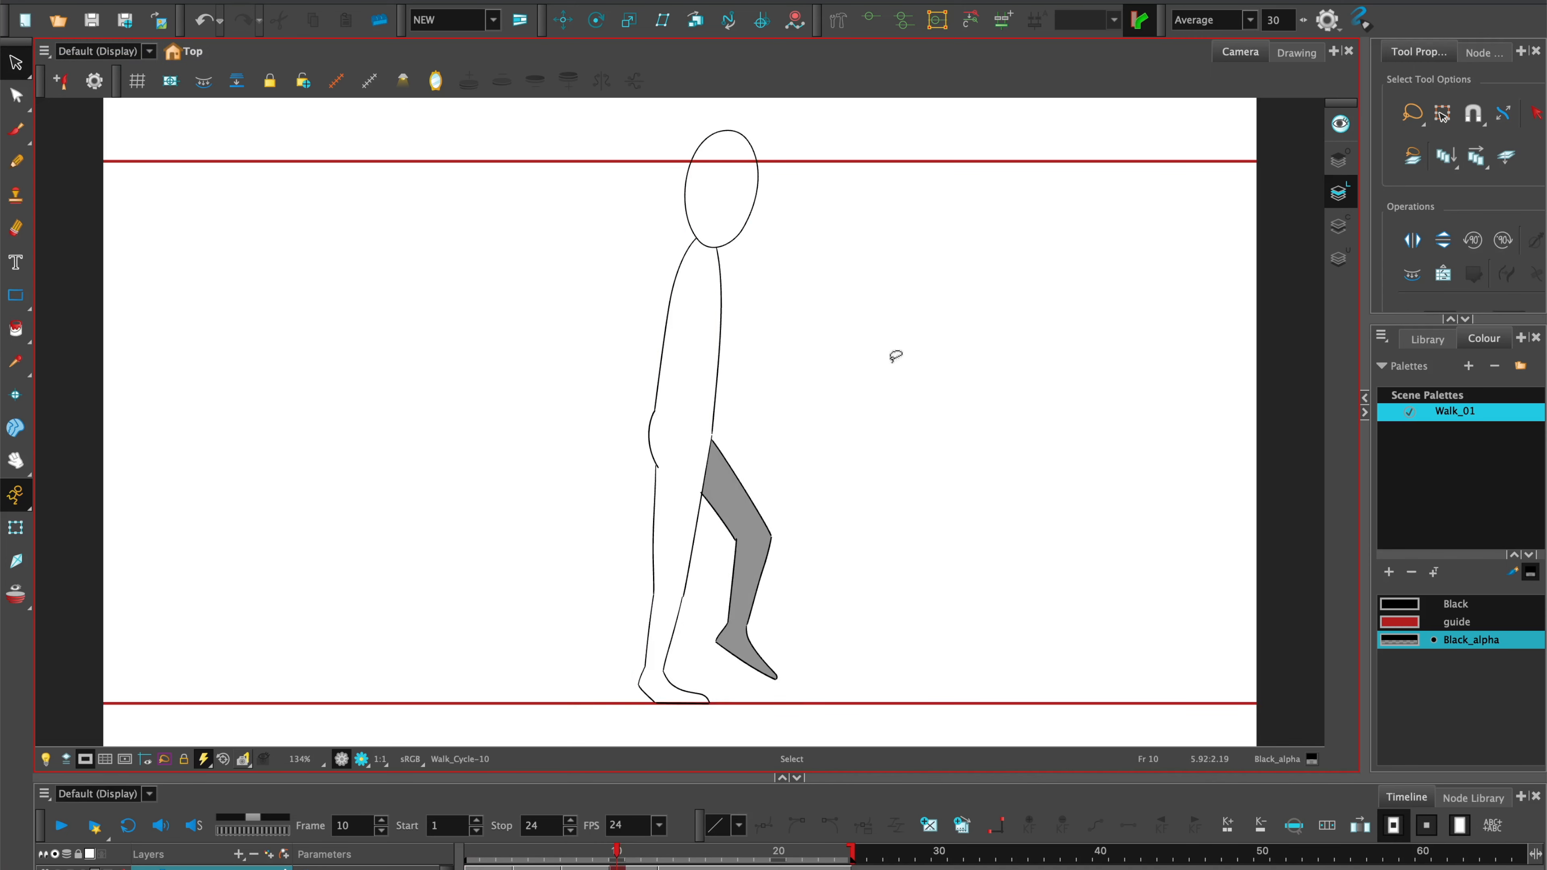
Advance to frame 13 and play the animation to check the walk.
key(period)
key(period)
key(period)
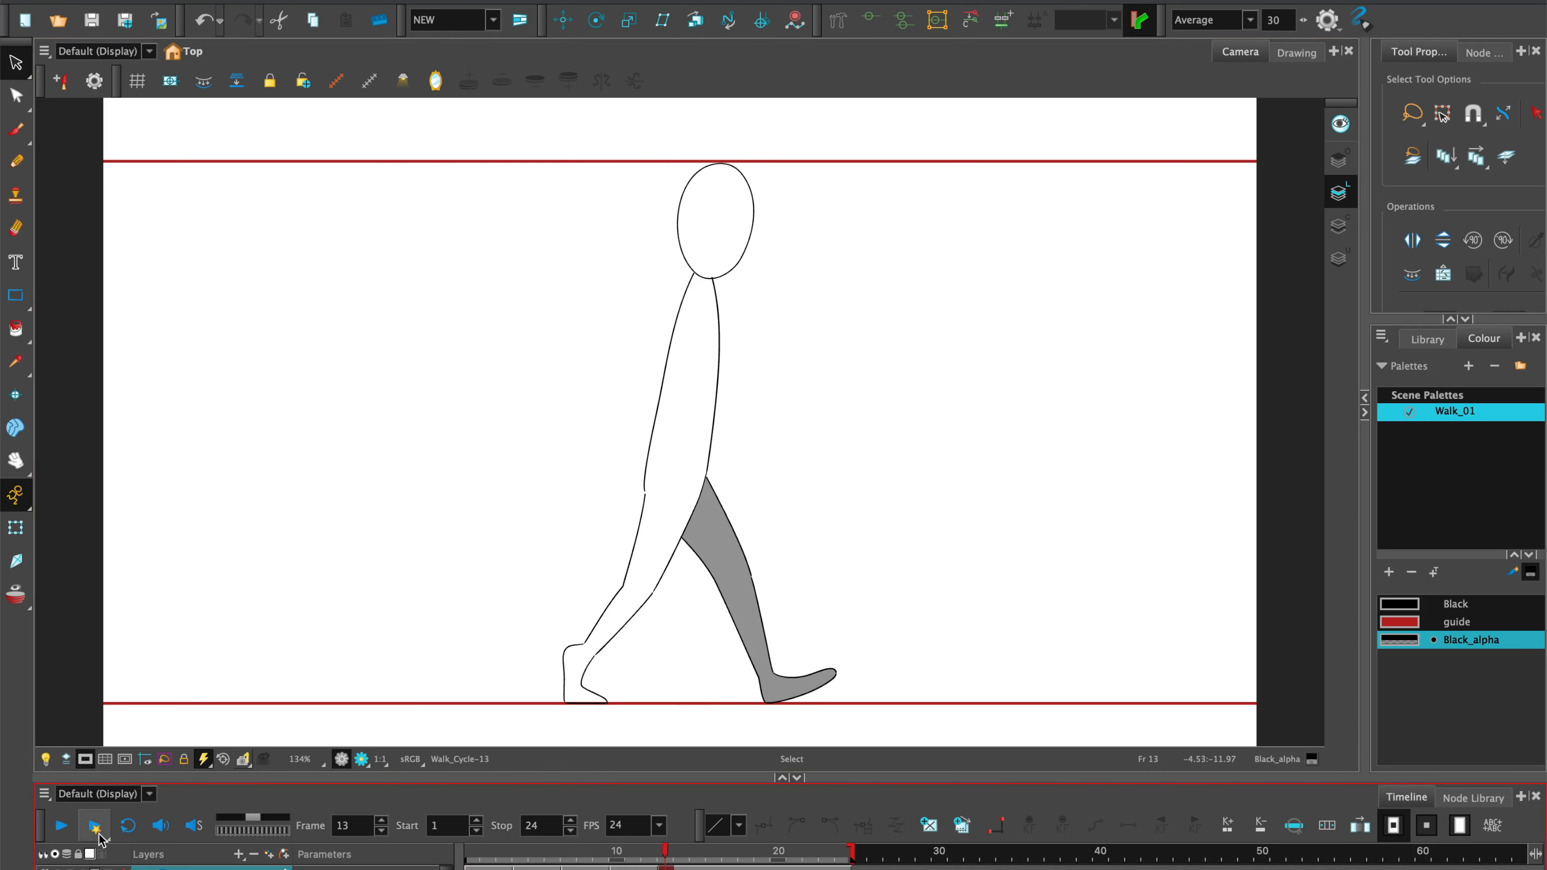
click(62, 829)
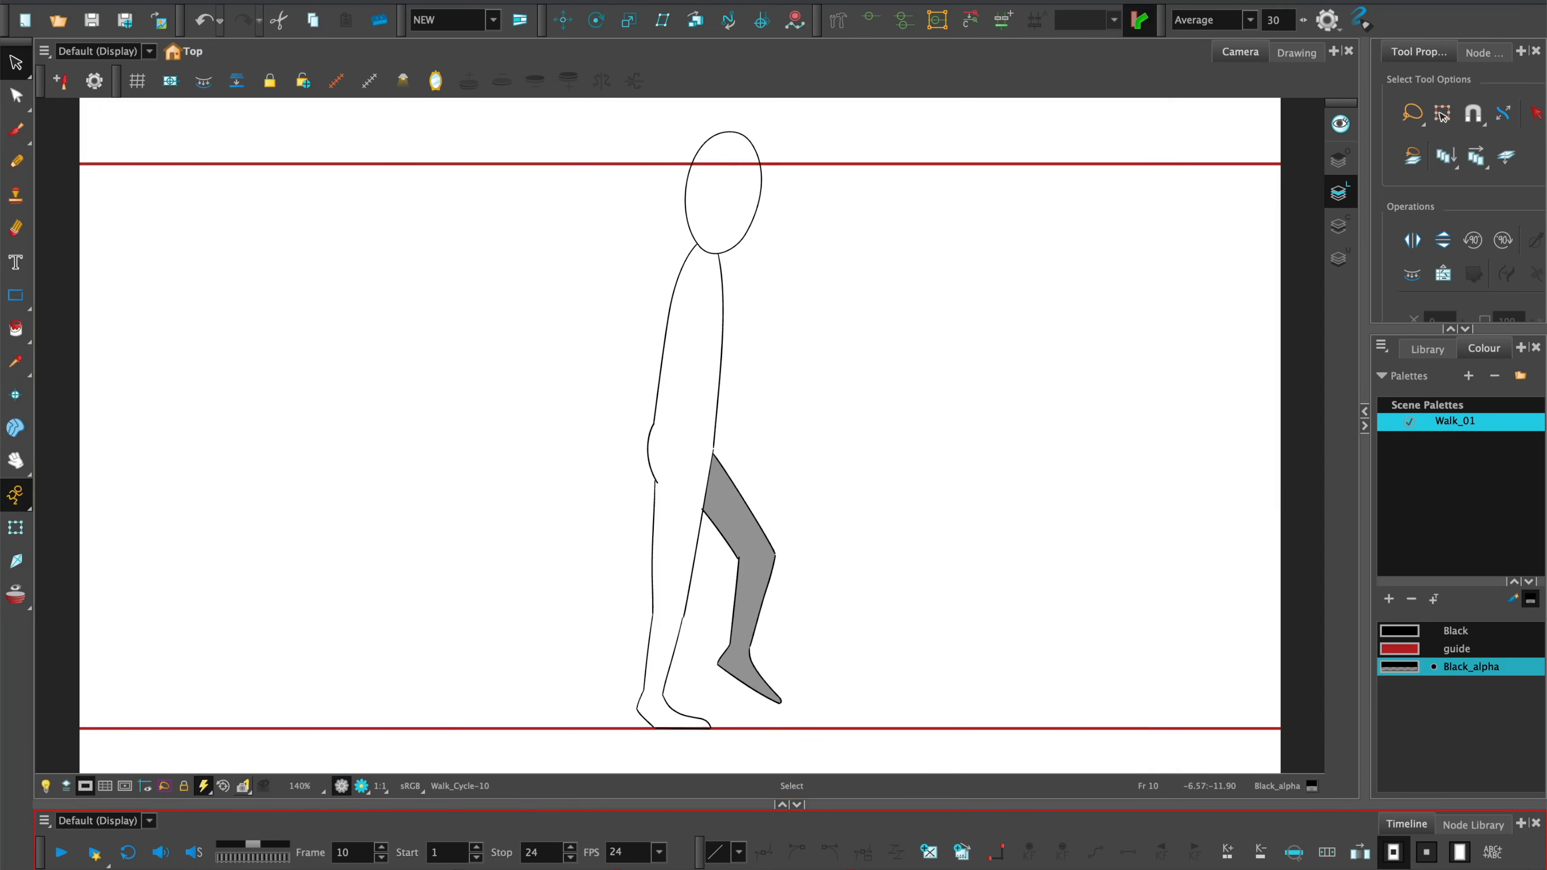
Flip back and forth through the key drawings between frames 1 and 13 to examine the step's motion.
click(472, 868)
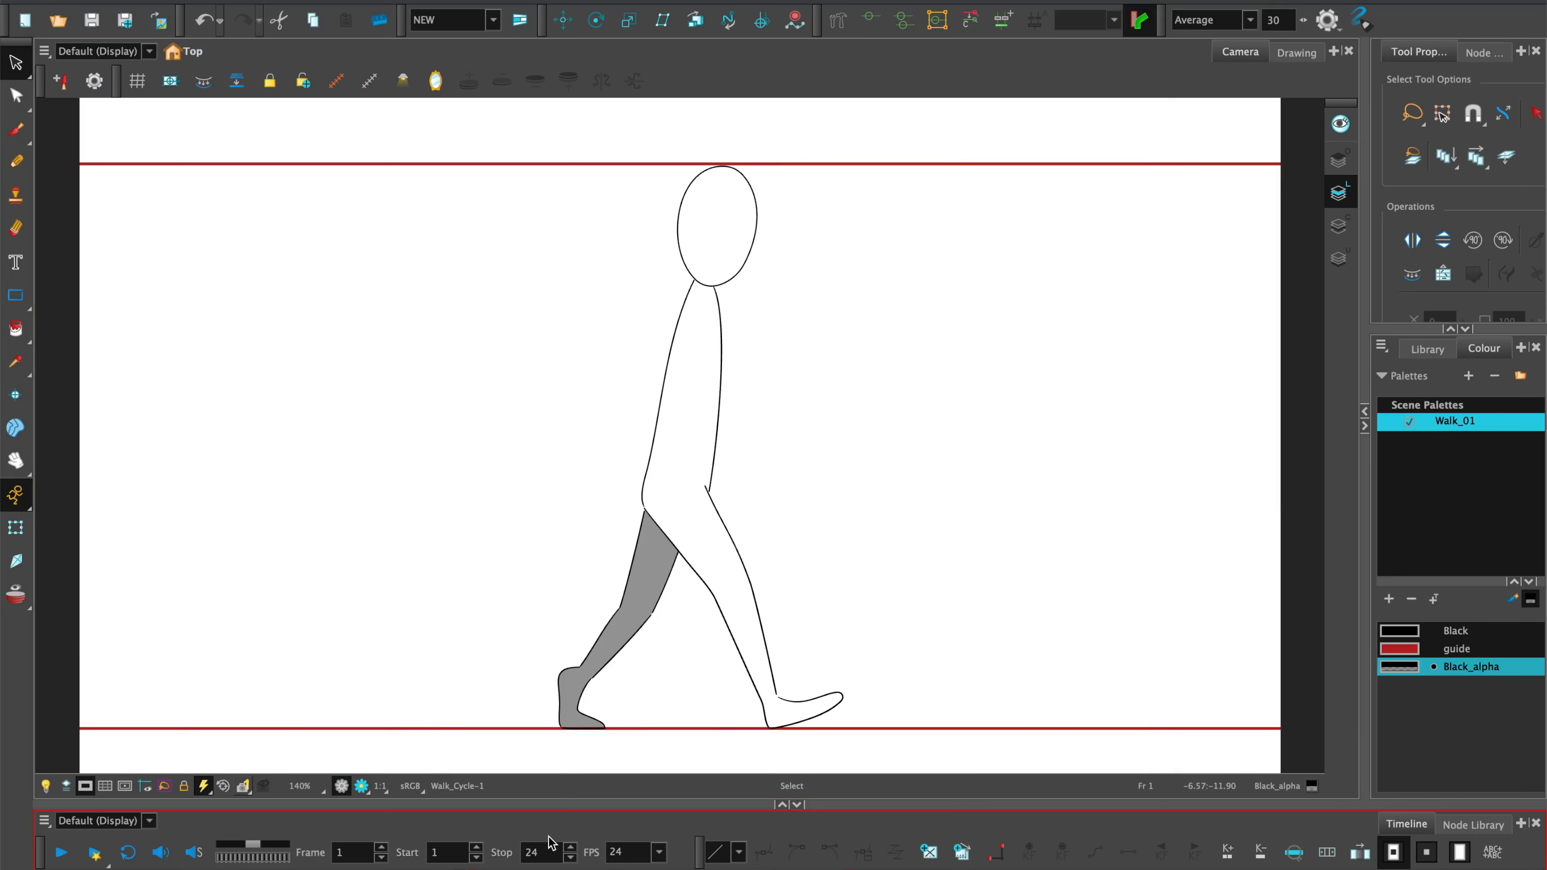
key(g)
key(g)
key(g)
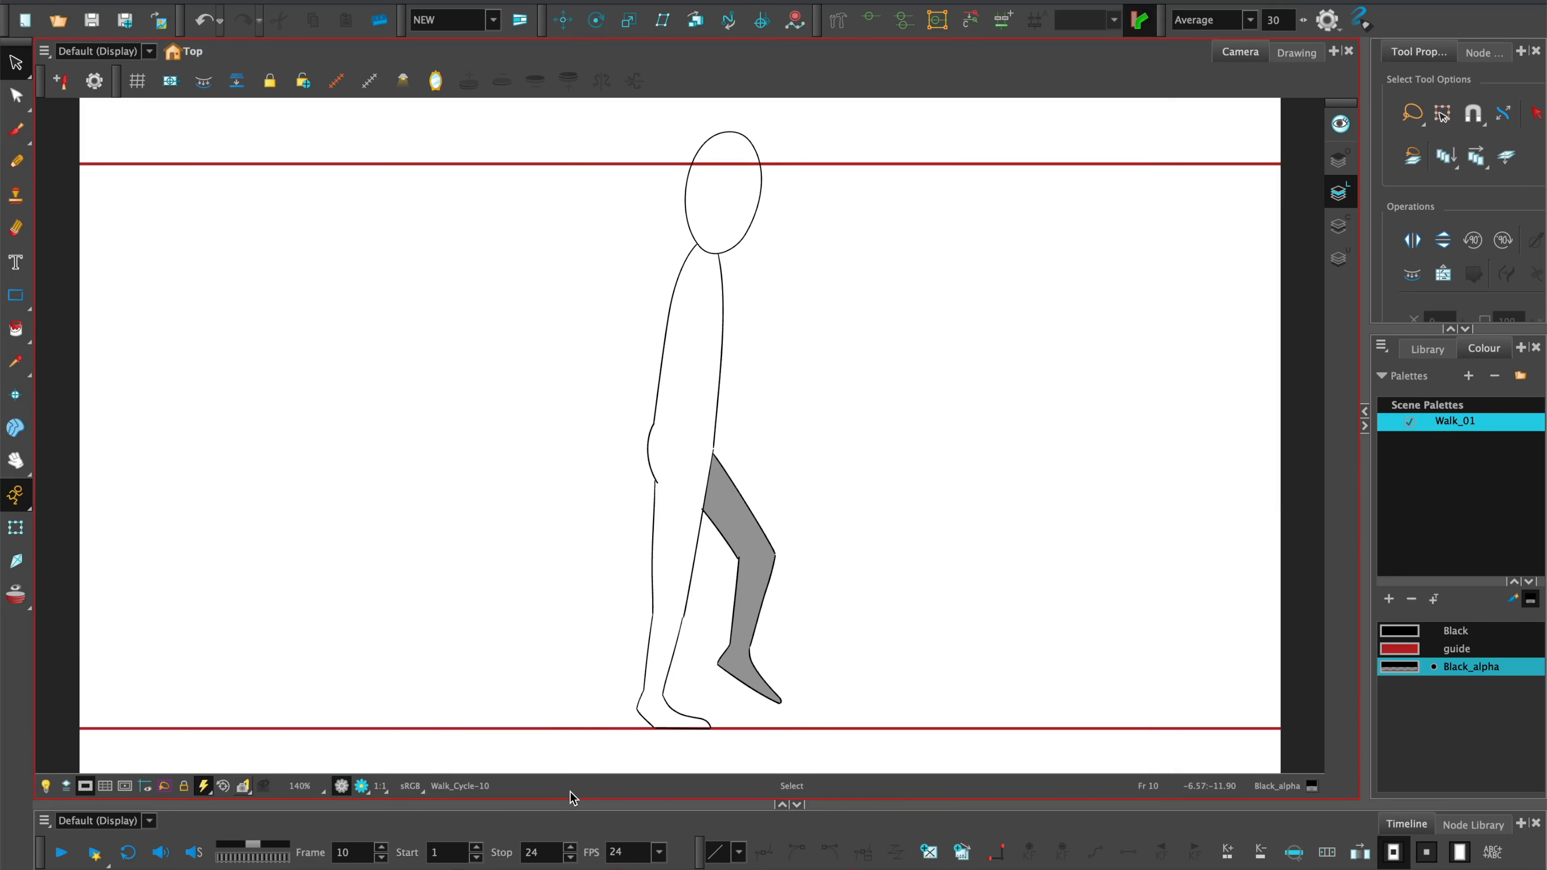
key(f)
key(f)
key(f)
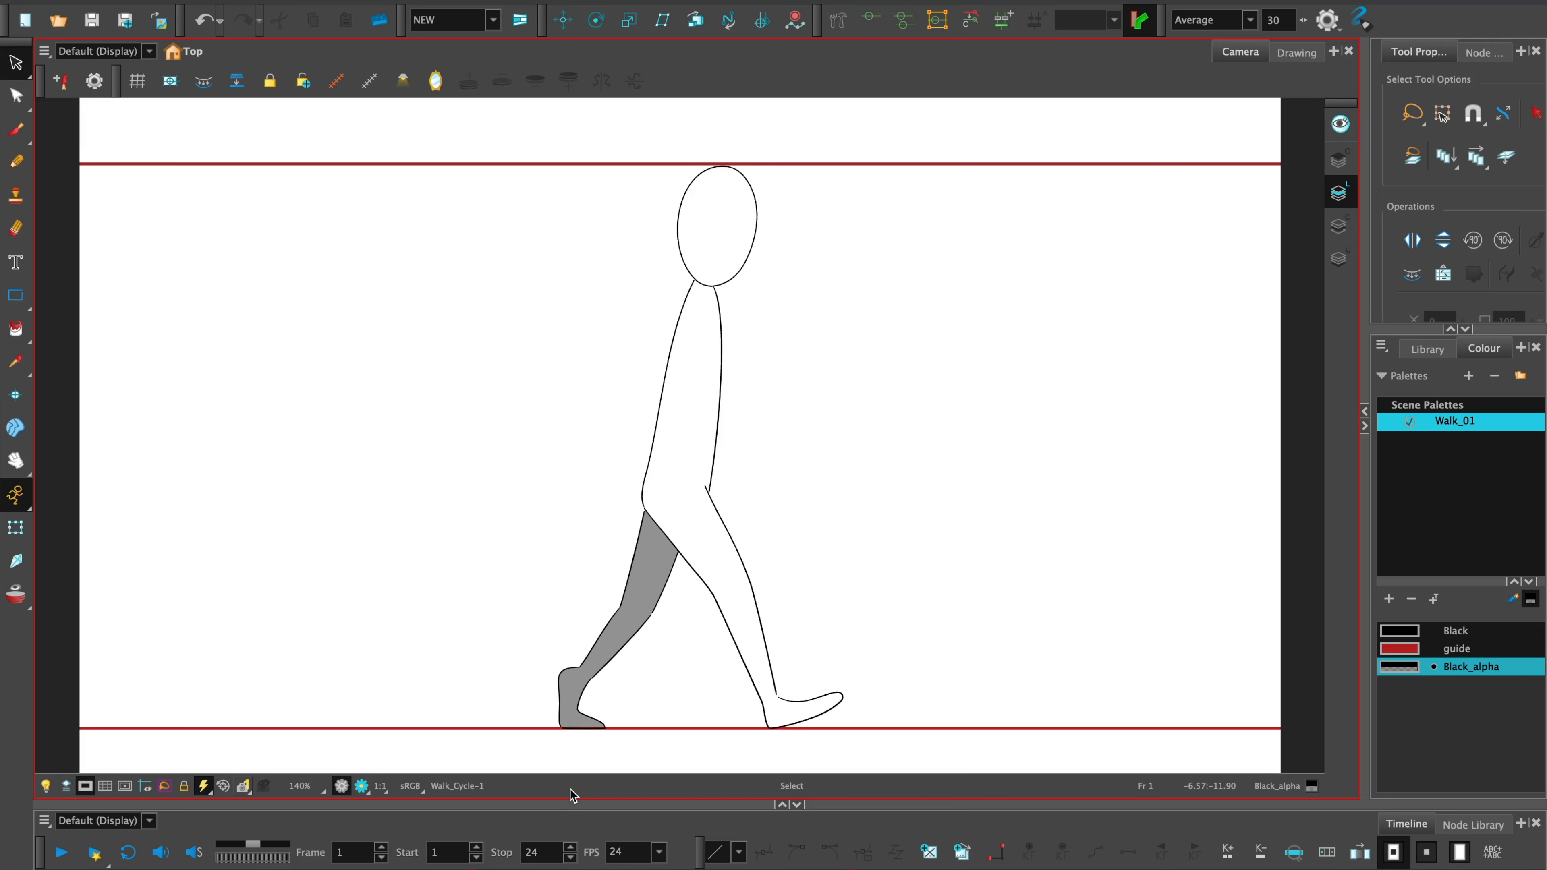
key(g)
key(g)
key(g)
key(g)
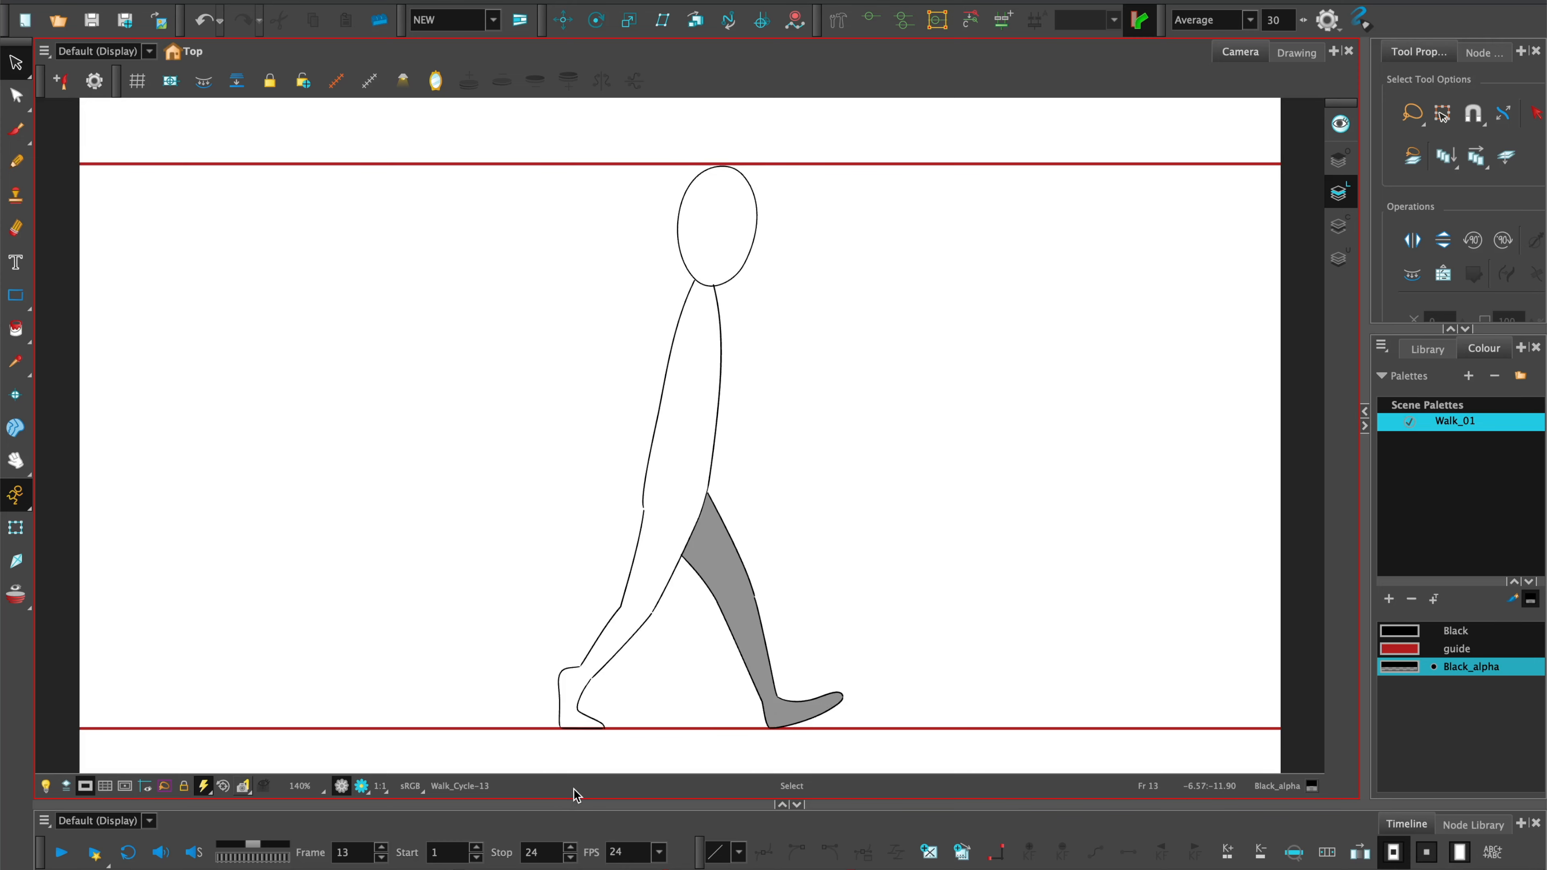
key(f)
key(f)
key(f)
key(f)
key(g)
key(g)
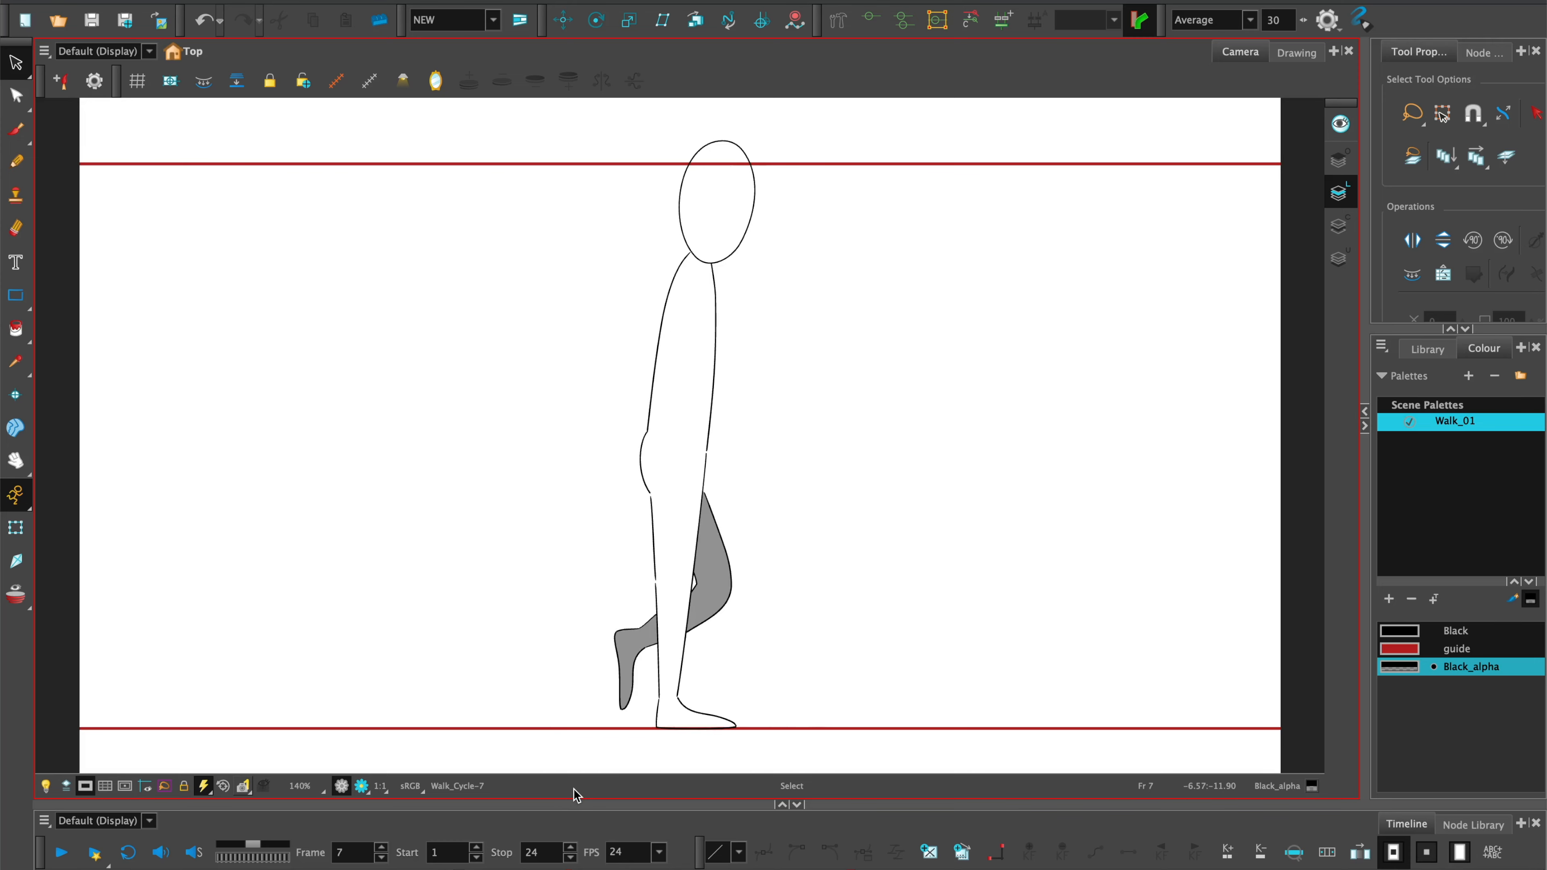
key(g)
Turn on the onion skin with one more previous drawing shown, and select all the artwork on frame 10.
click(16, 596)
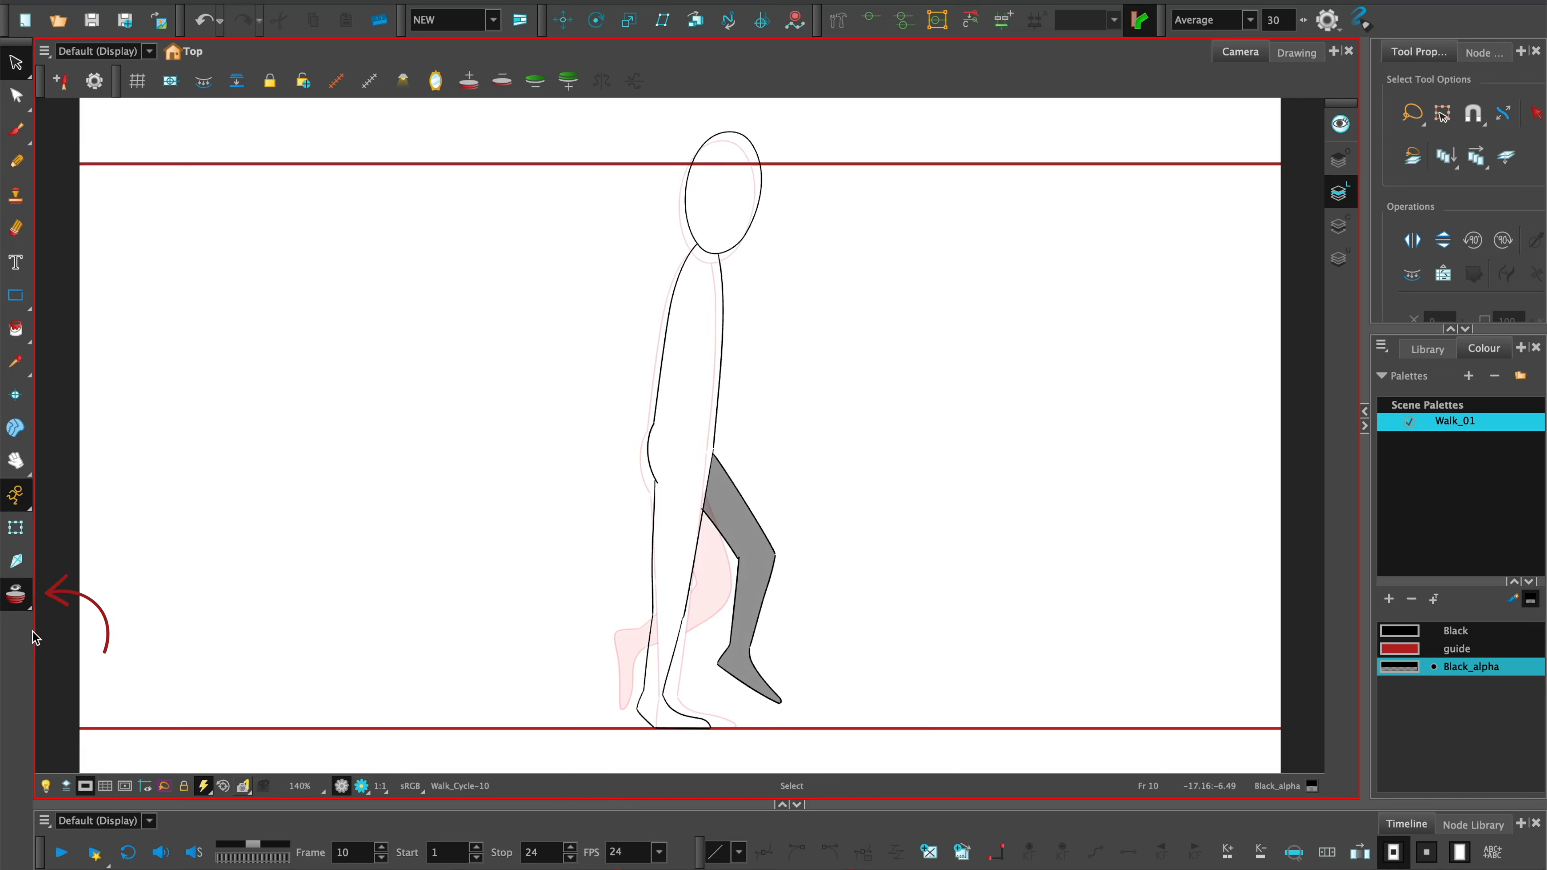
click(468, 84)
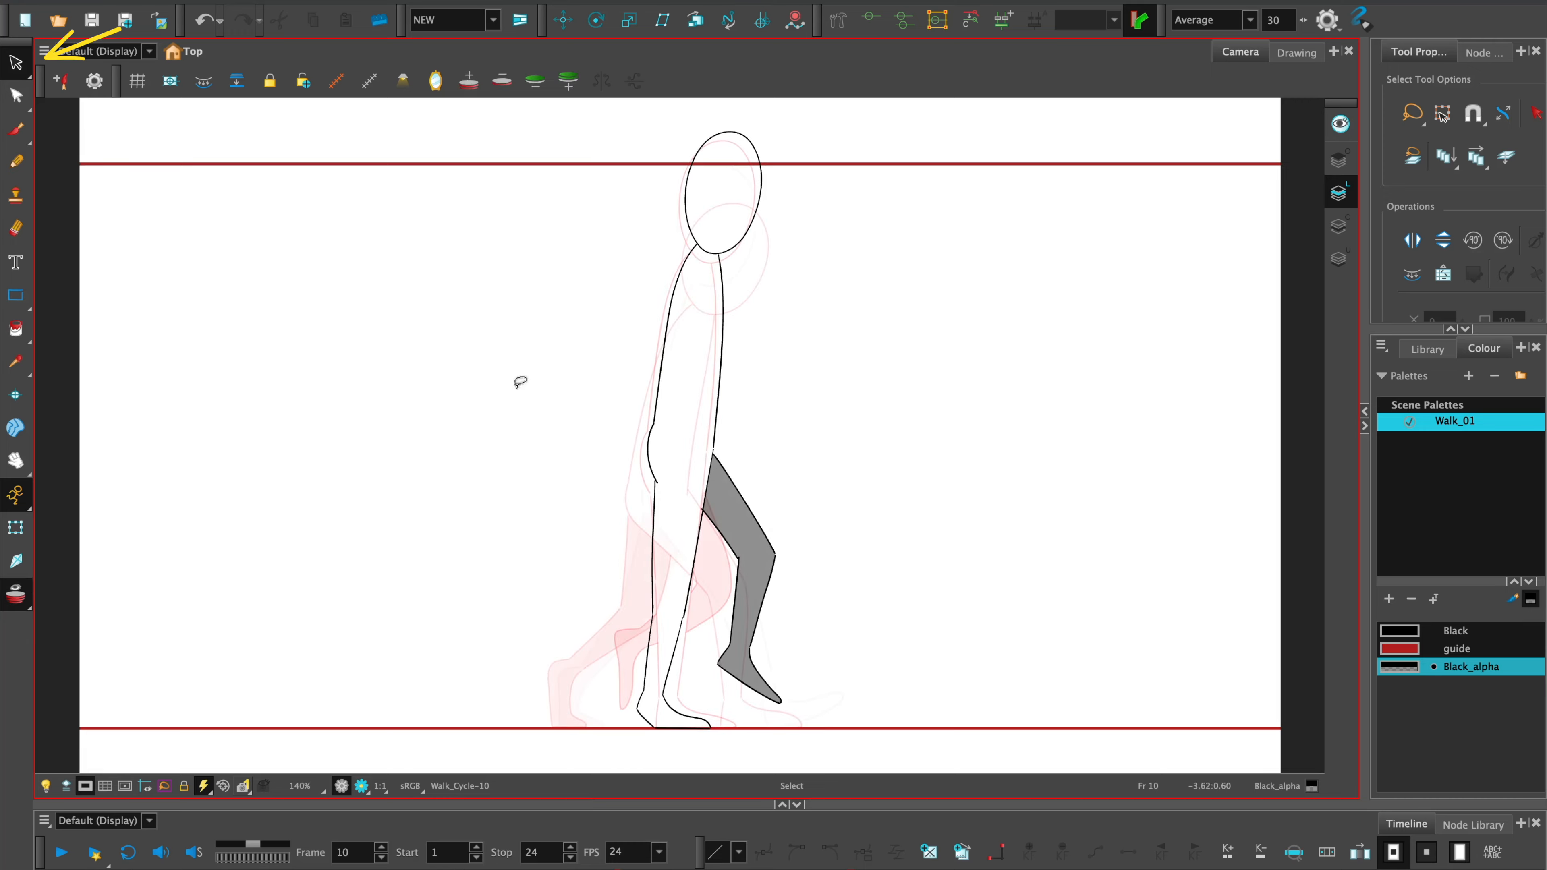
key(super+a)
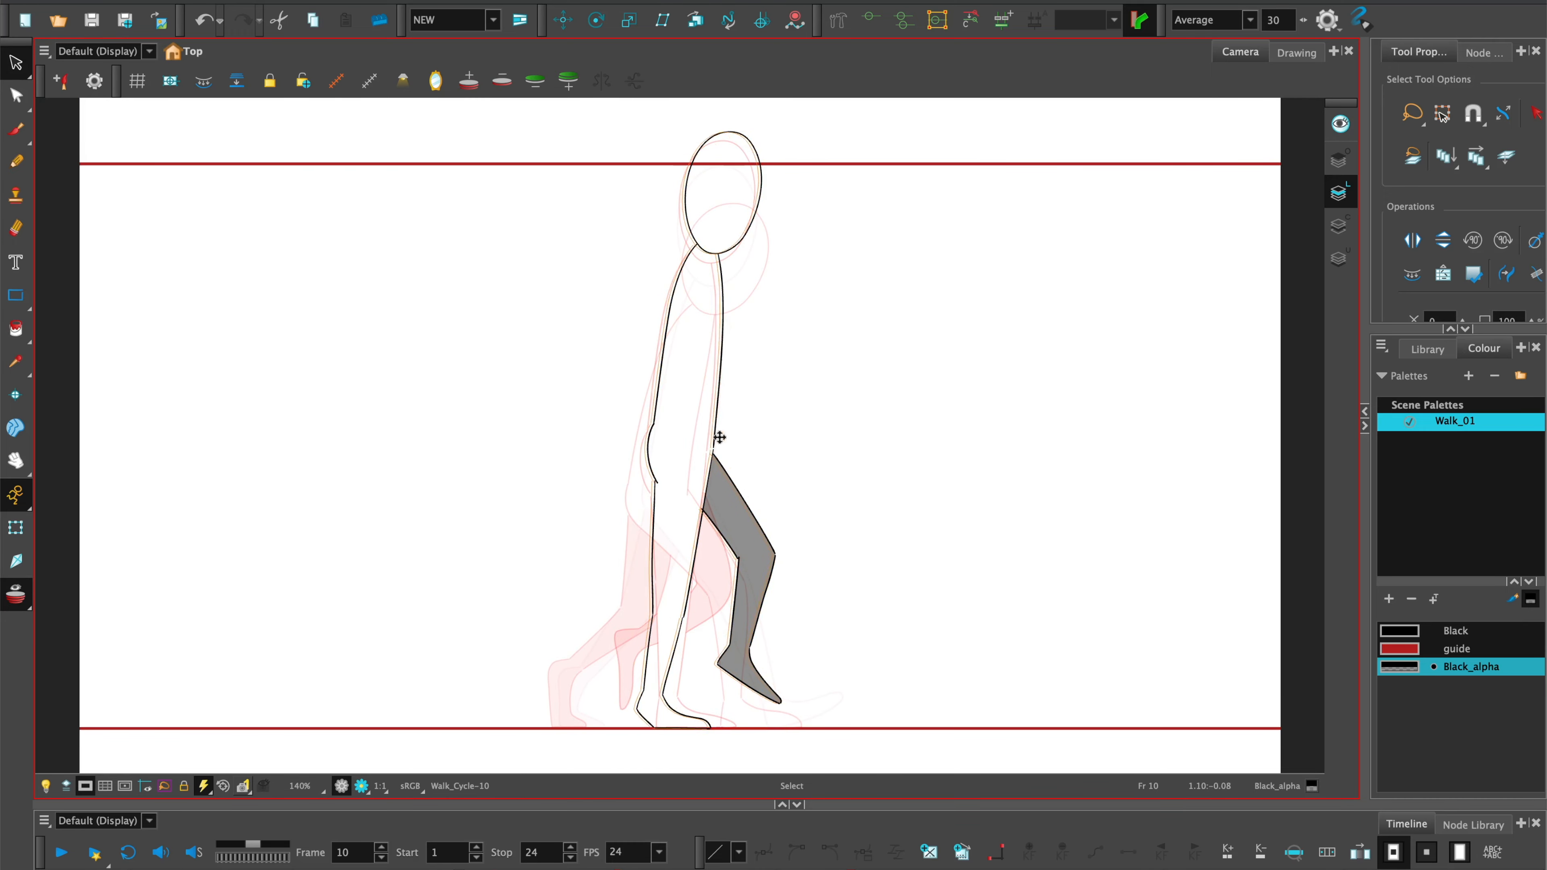
click(1506, 156)
mouse_move(833, 134)
mouse_down()
mouse_move(481, 479)
mouse_move(680, 449)
mouse_up()
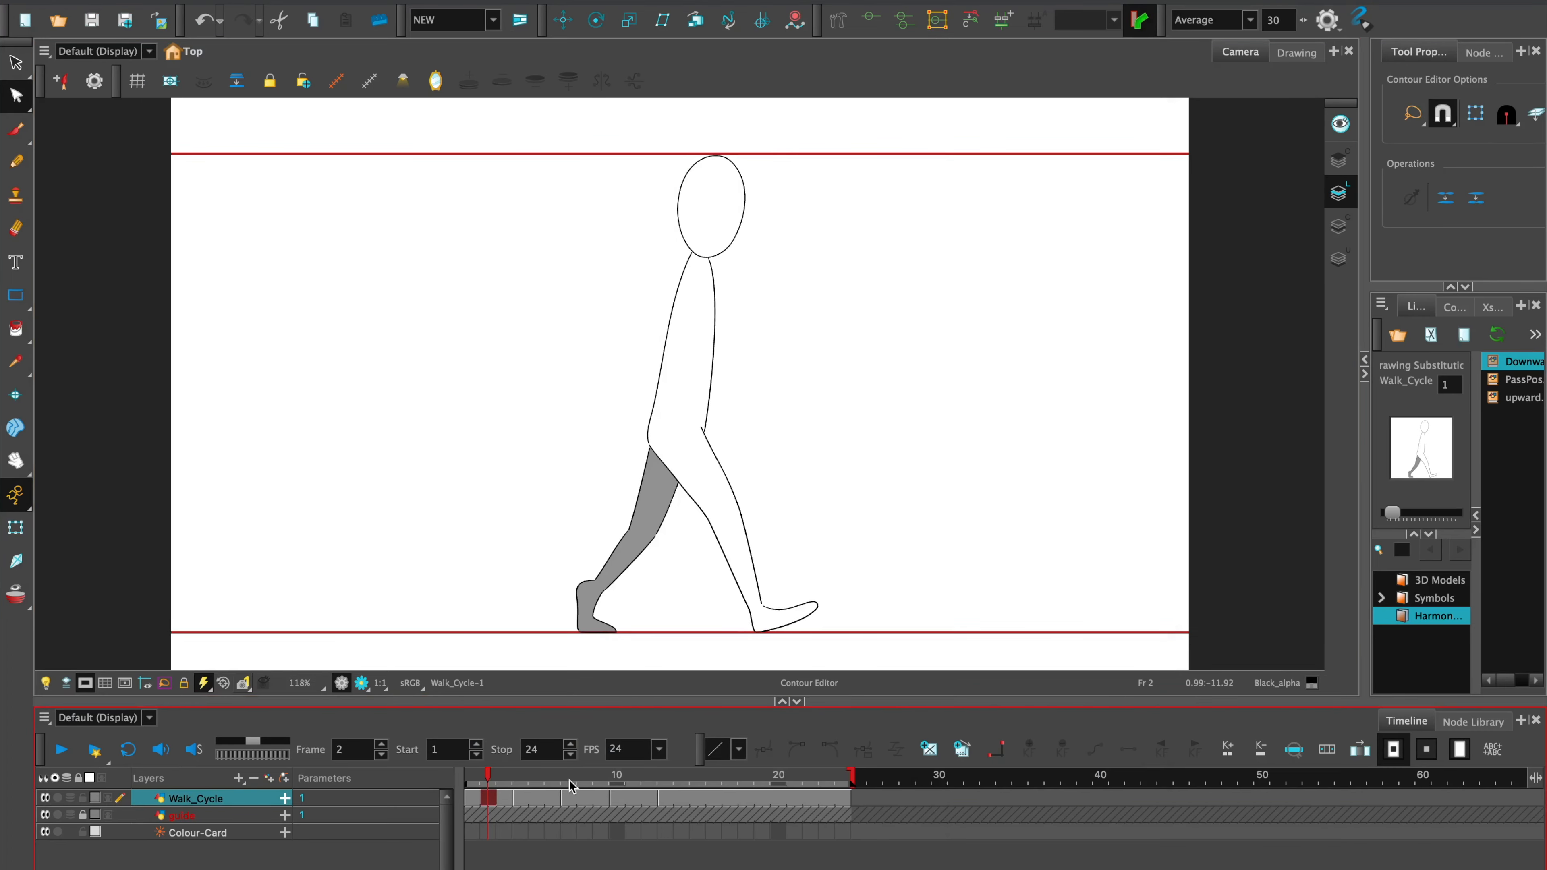
Play the walk animation from frame 1.
mouse_move(489, 775)
mouse_down()
mouse_move(665, 773)
mouse_move(470, 773)
mouse_up()
click(62, 755)
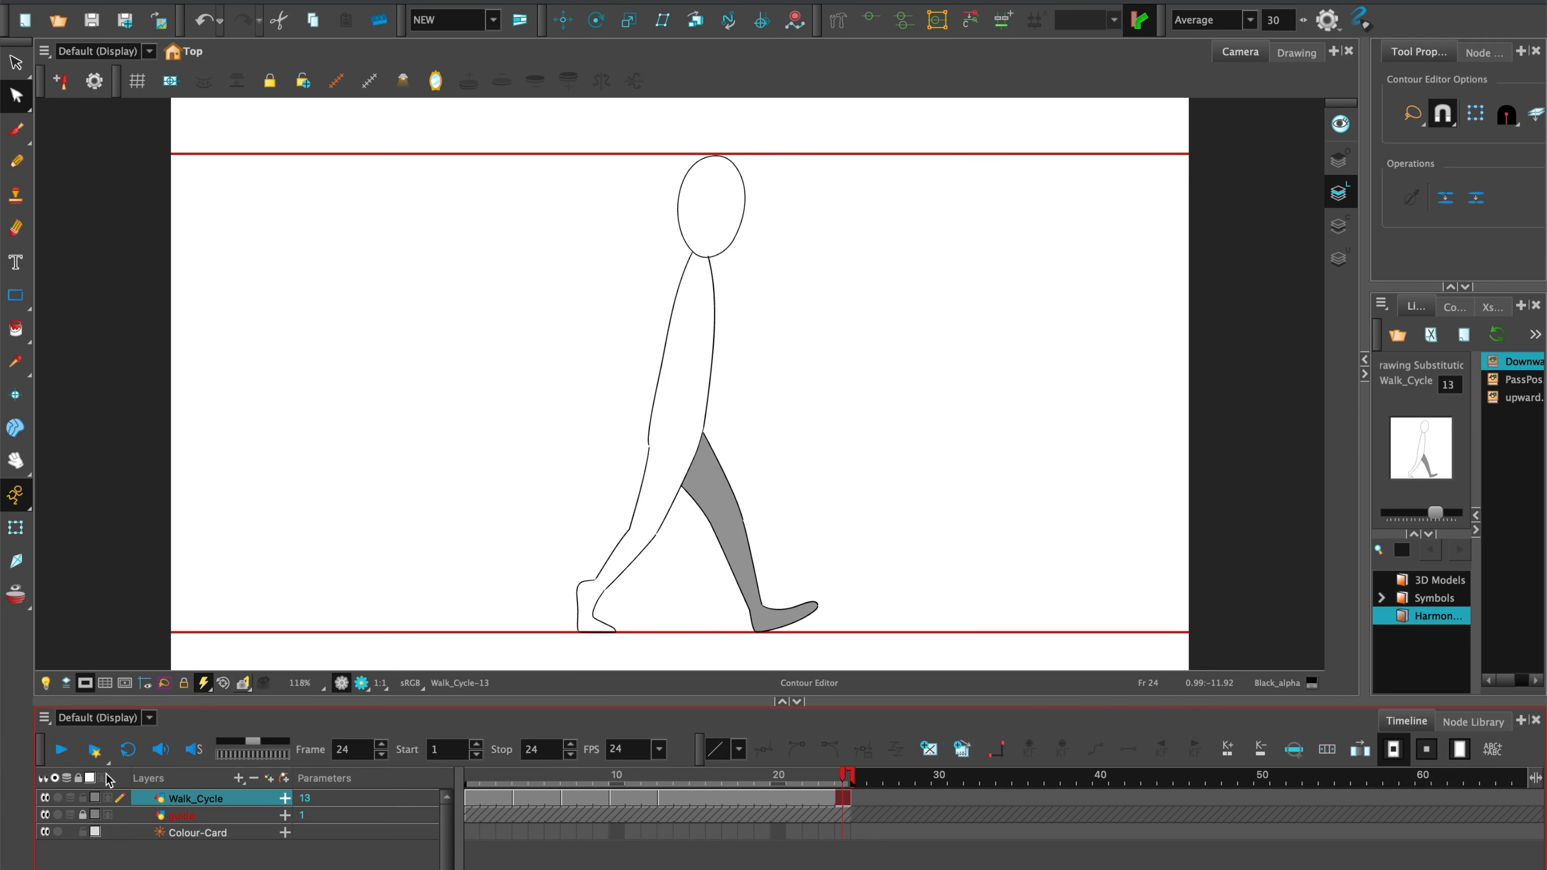
Create a new drawing on frame 16, bring in the downward pose from the library and show the onion skin.
click(664, 780)
drag(687, 786, 713, 784)
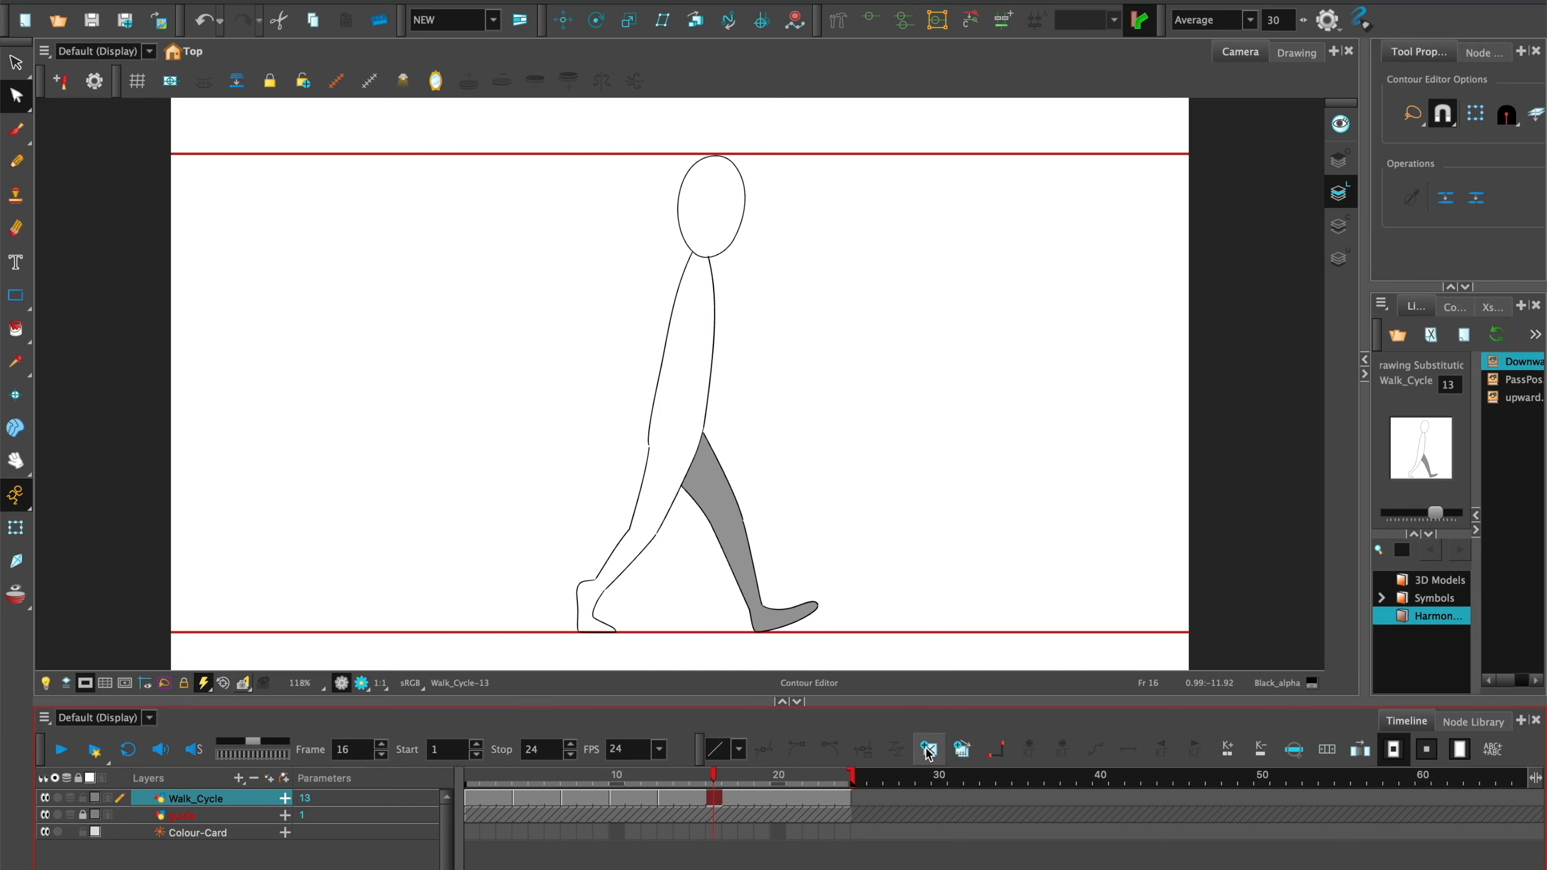
click(929, 749)
drag(1524, 362, 646, 626)
key(ctrl+x)
click(195, 816)
key(ctrl+v)
click(253, 778)
click(16, 593)
Close the gaps in the front leg's outline on frame 16 and reshape its knee and shin contours.
scroll(725, 511, up, 8)
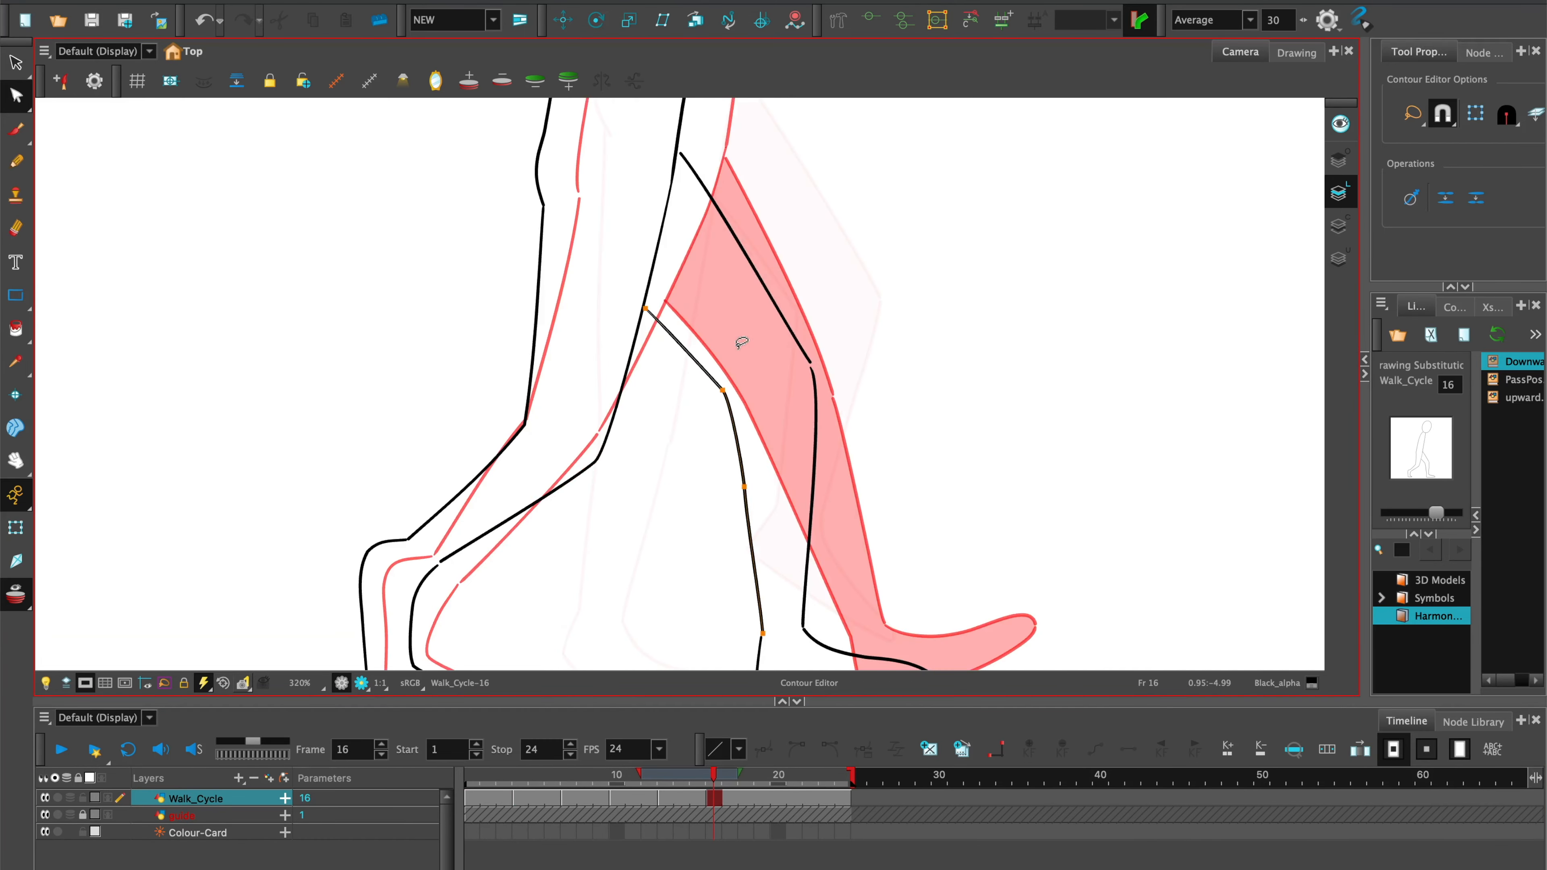
click(17, 332)
drag(703, 489, 539, 188)
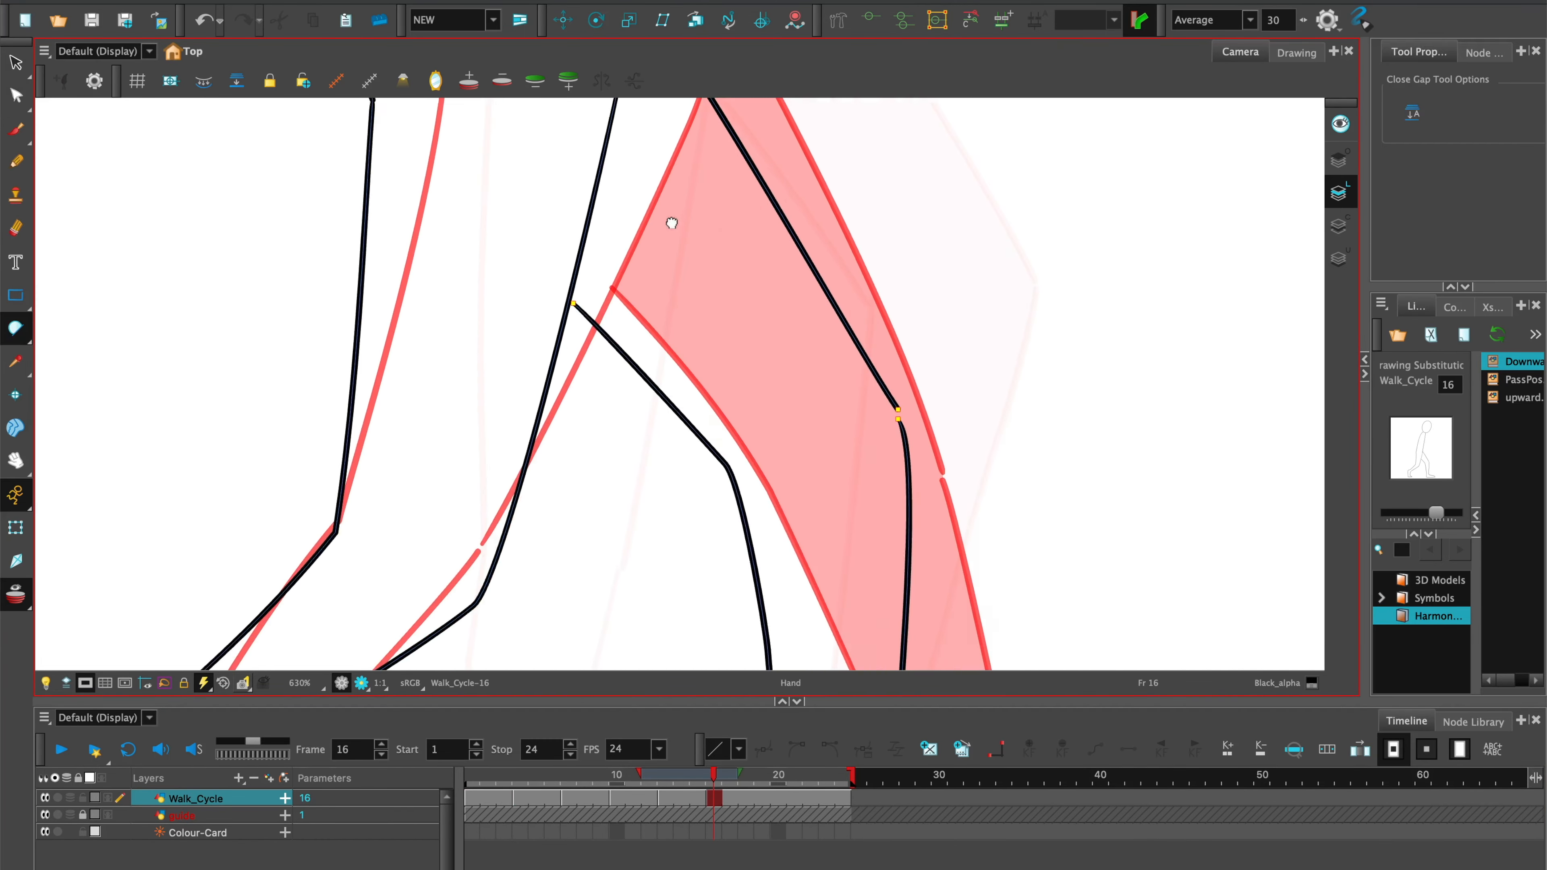
key(alt+q)
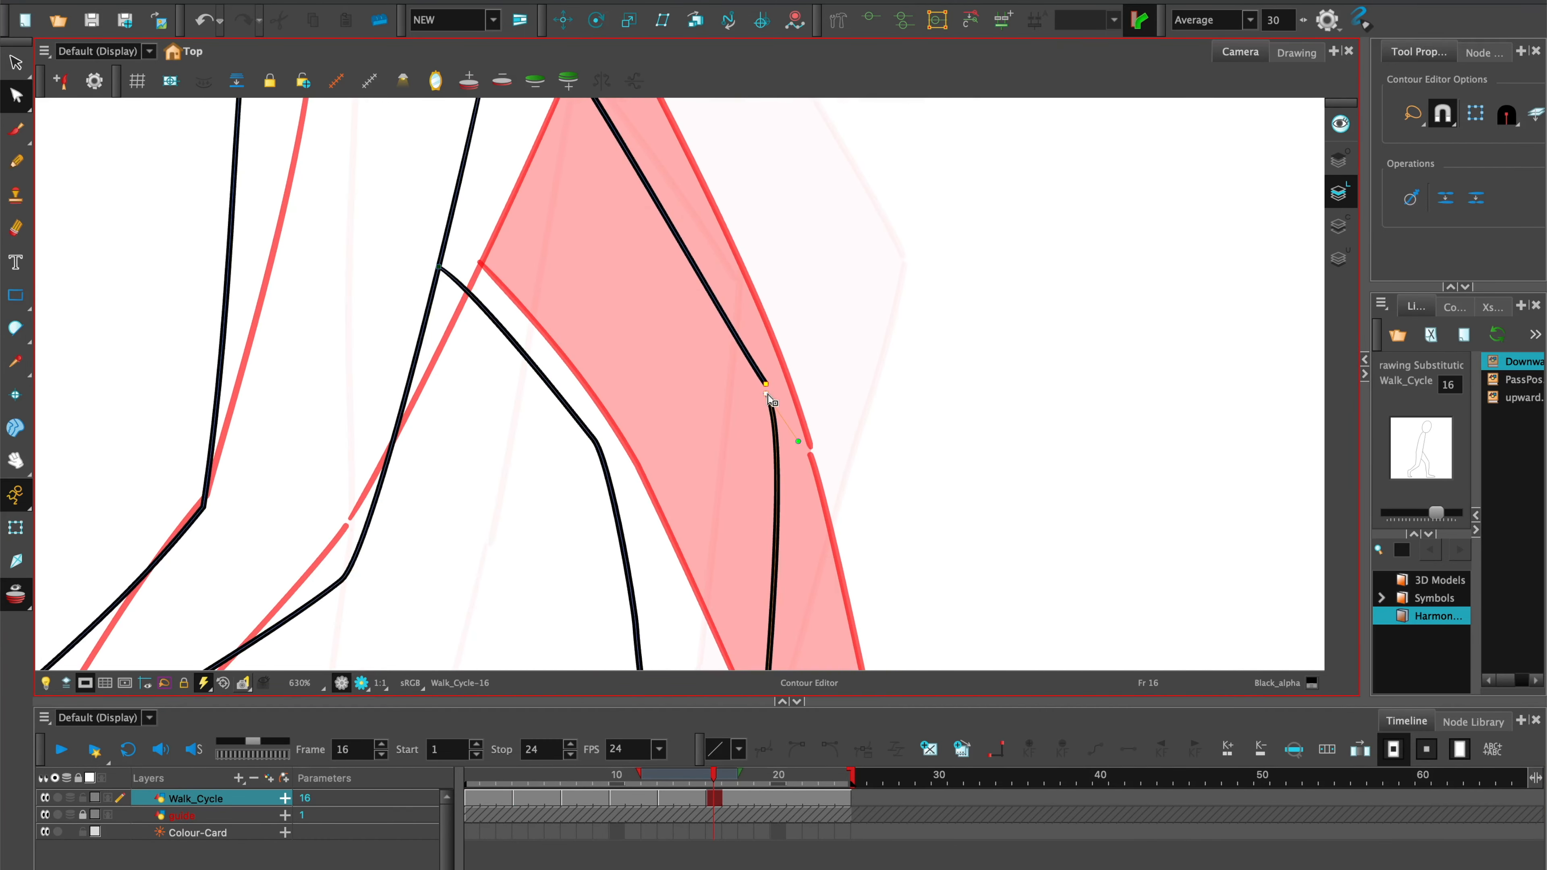
drag(766, 384, 765, 374)
drag(780, 610, 805, 133)
drag(777, 412, 777, 419)
drag(694, 428, 693, 435)
drag(1046, 542, 1044, 549)
key(shift+m)
click(1339, 226)
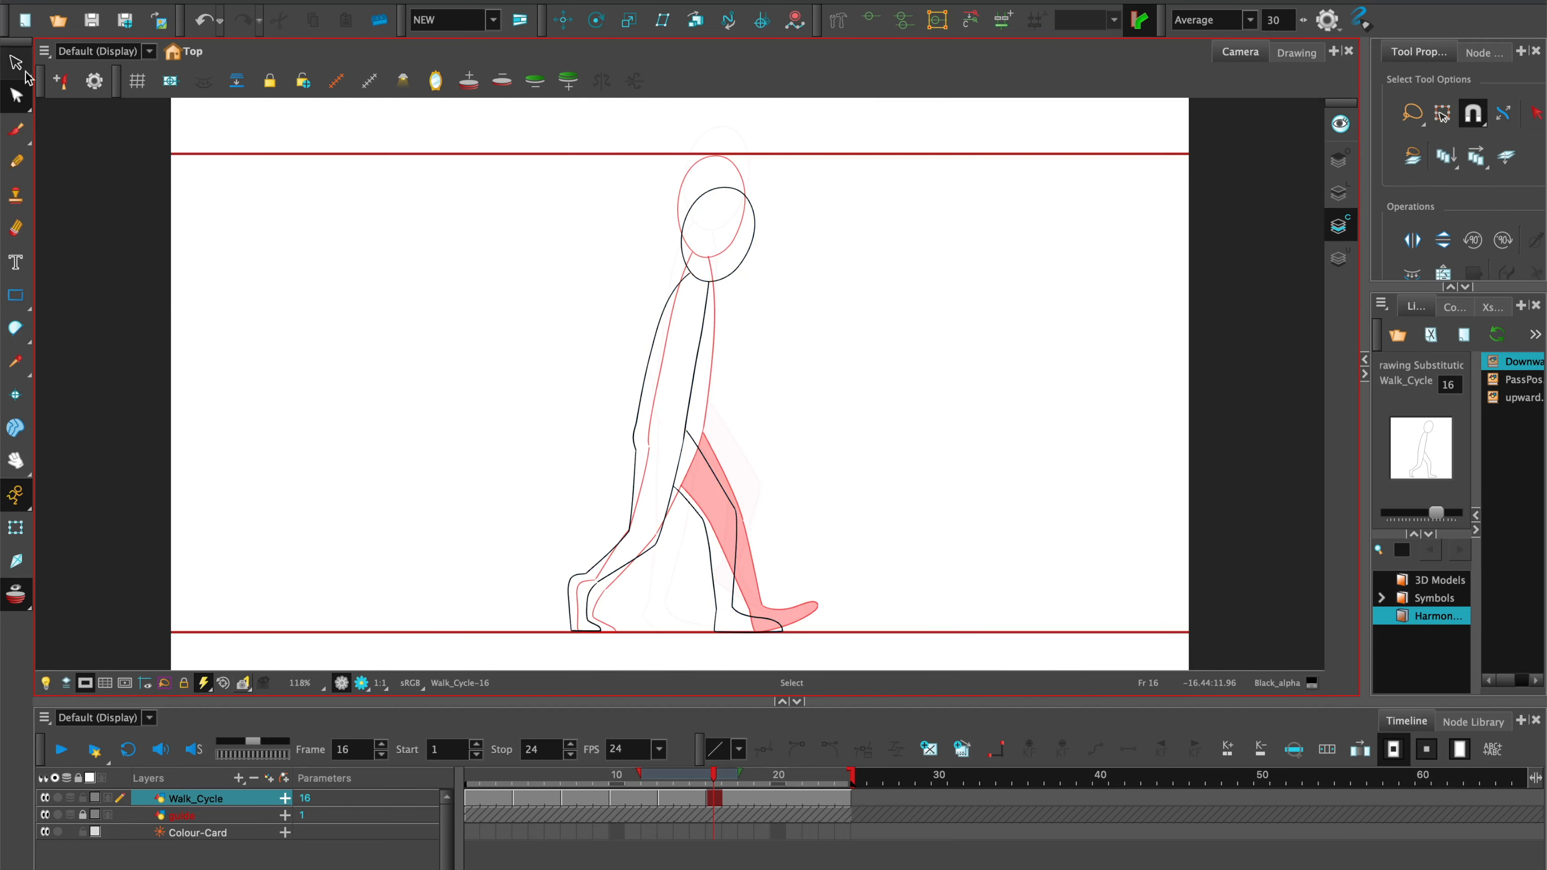
Fill the front leg on frame 16 with the Black_alpha colour and compare the pose with the neighbouring drawings.
click(1454, 306)
key(alt+i)
click(722, 542)
click(1339, 193)
click(16, 594)
click(472, 777)
key(g)
key(g)
key(g)
key(g)
key(g)
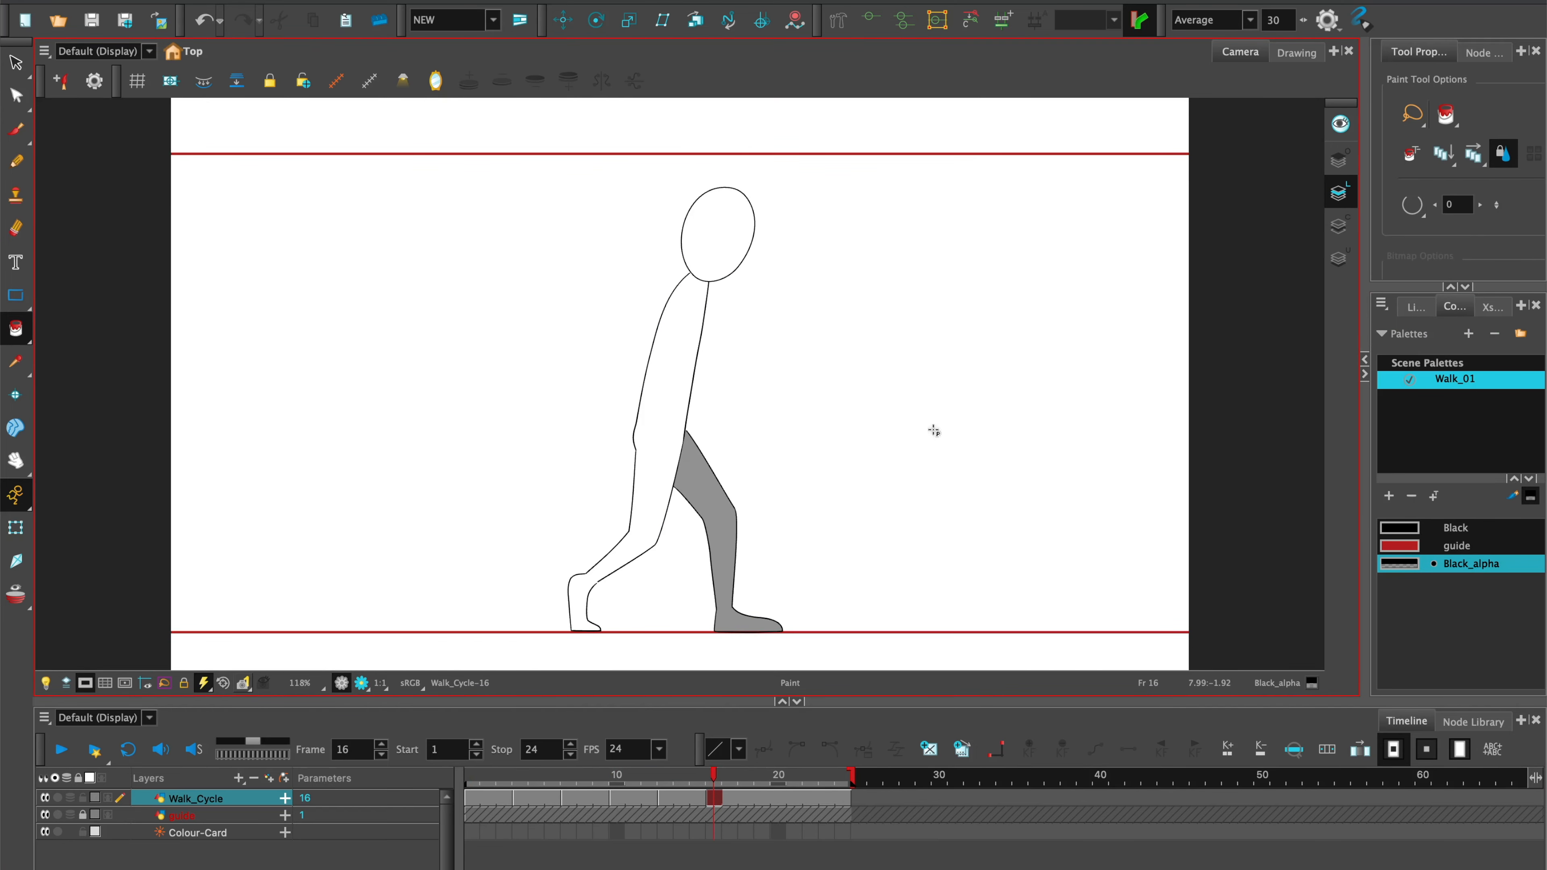
Add a drawing on frame 19 of the Walk_Cycle layer using the library's passing pose, and remove the extra layer.
key(period)
key(period)
key(period)
key(alt+shift+r)
click(1414, 306)
drag(1523, 379, 207, 850)
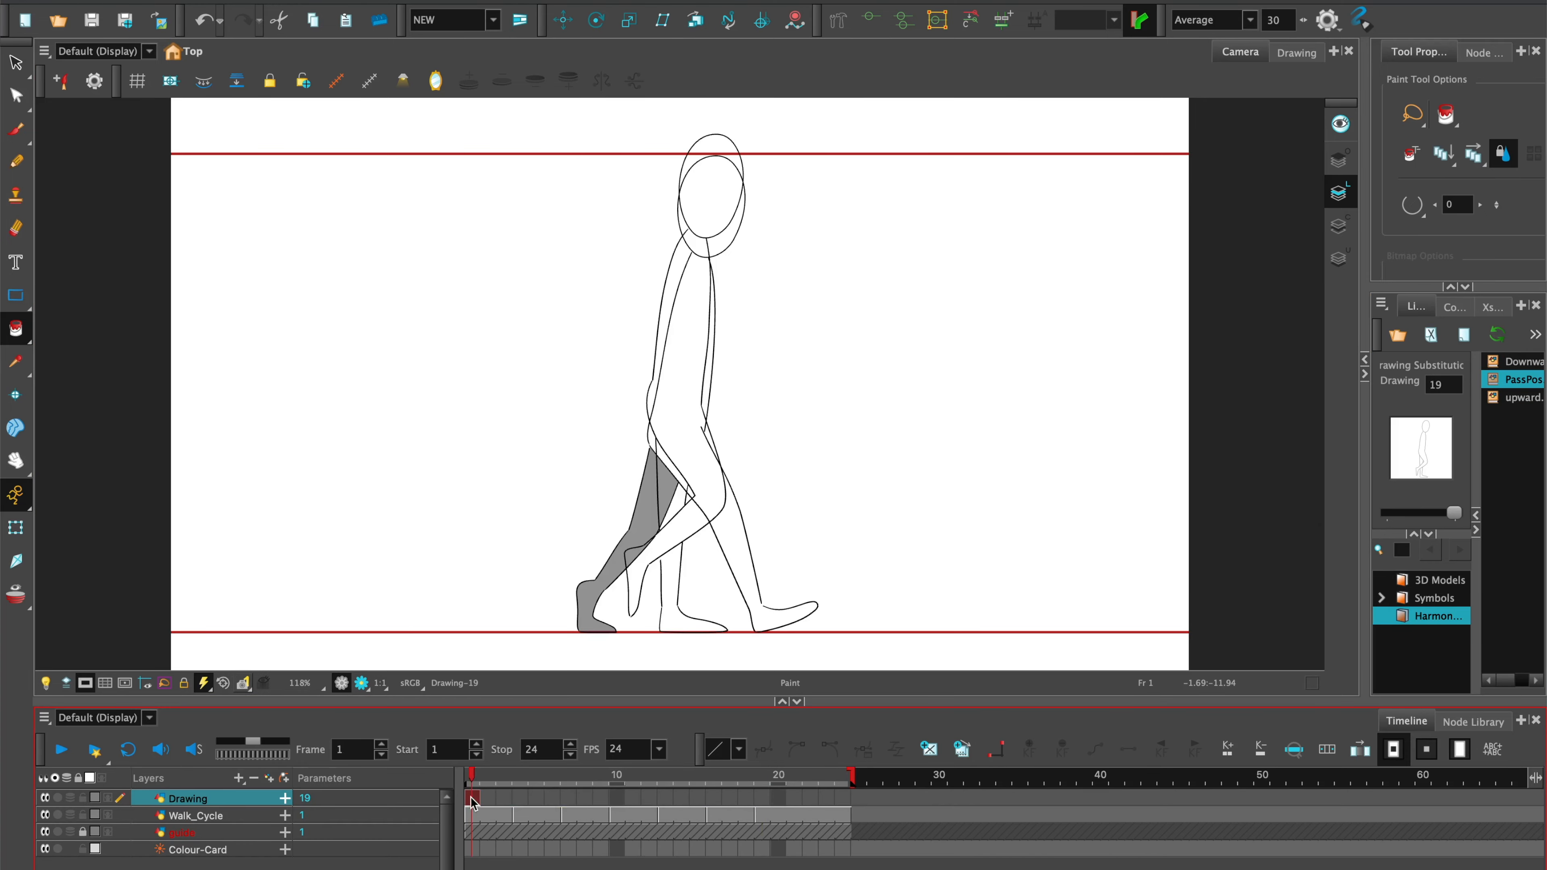
drag(473, 798, 766, 820)
key(Delete)
key(f)
key(f)
key(g)
key(g)
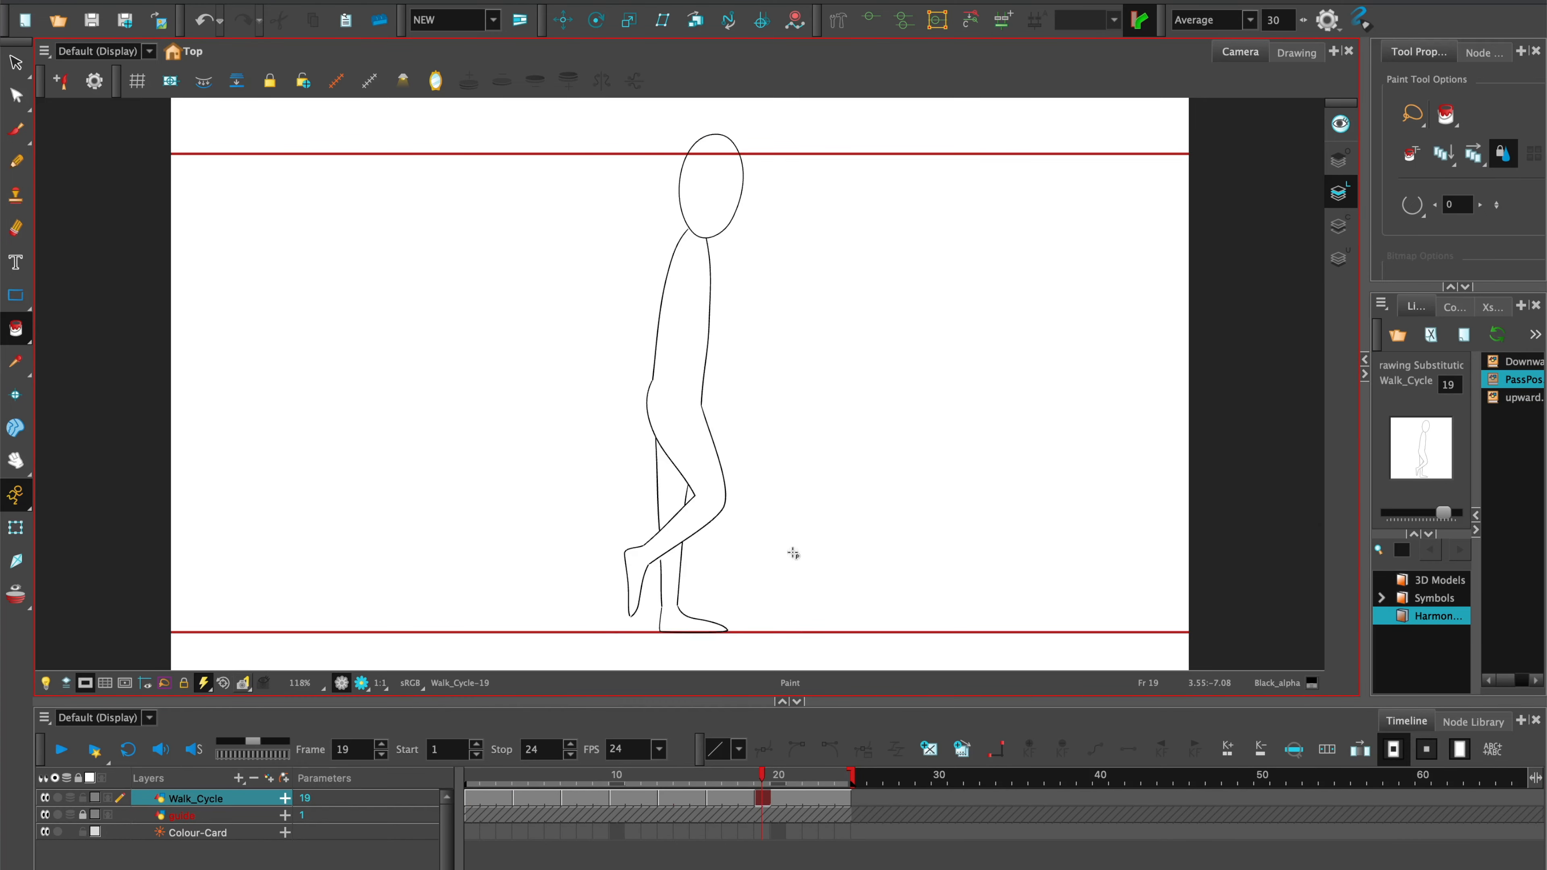
Close the gaps in the supporting leg's outline on frame 19.
key(alt+c)
key(2)
key(2)
key(2)
key(2)
key(2)
key(2)
drag(605, 645, 676, 237)
key(1)
key(1)
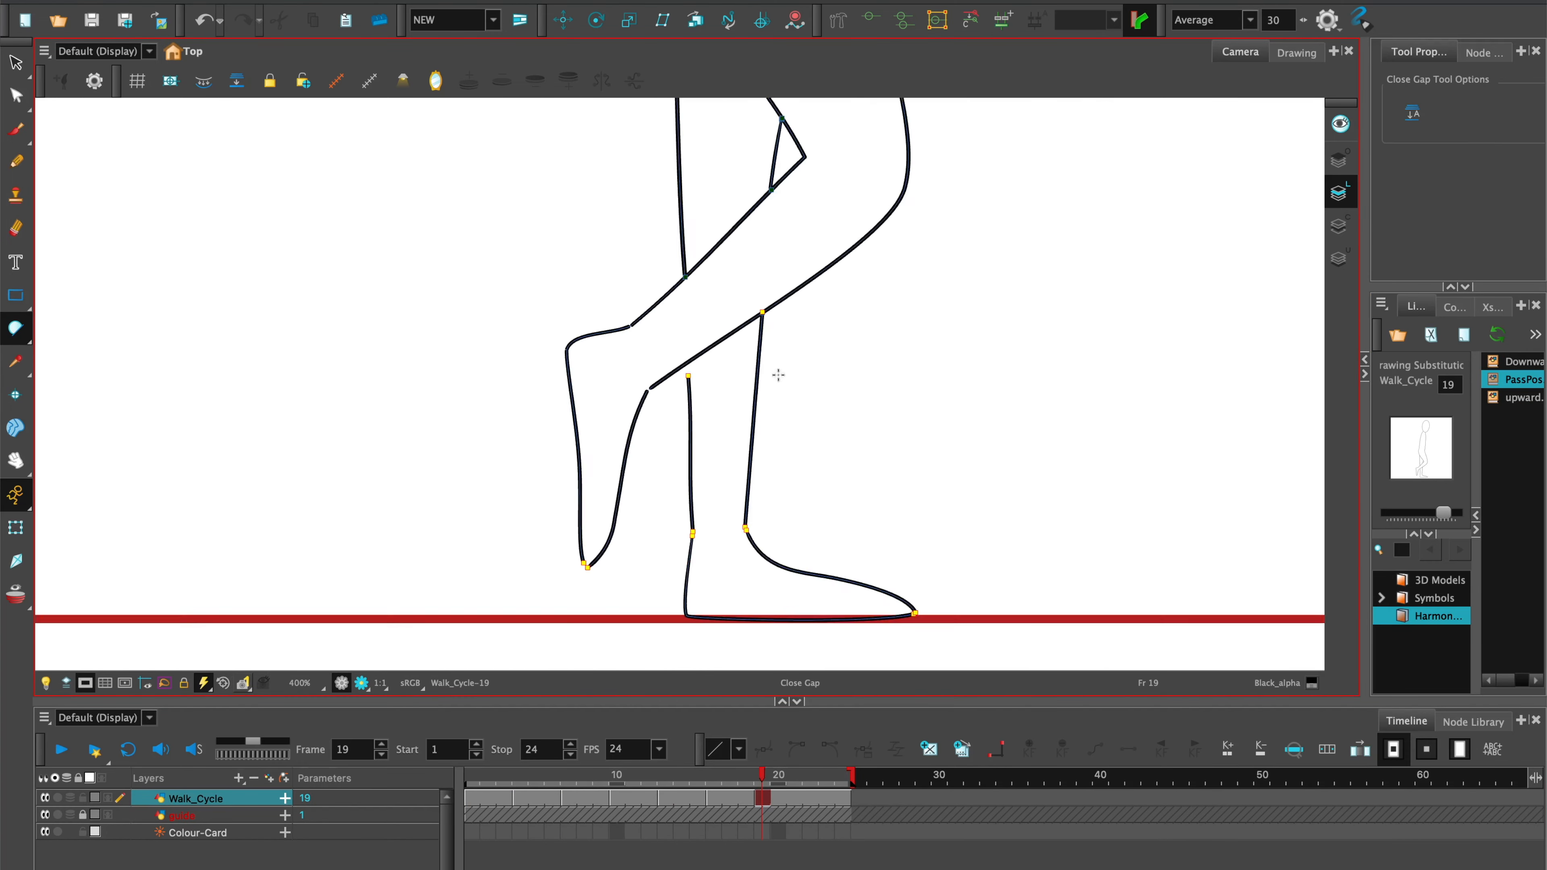
key(2)
key(2)
drag(777, 373, 750, 470)
Adjust the contour points of the supporting leg on frame 19 so its lines meet the raised leg.
key(alt+q)
click(571, 486)
drag(571, 486, 576, 460)
drag(658, 616, 679, 206)
click(16, 329)
key(shift+m)
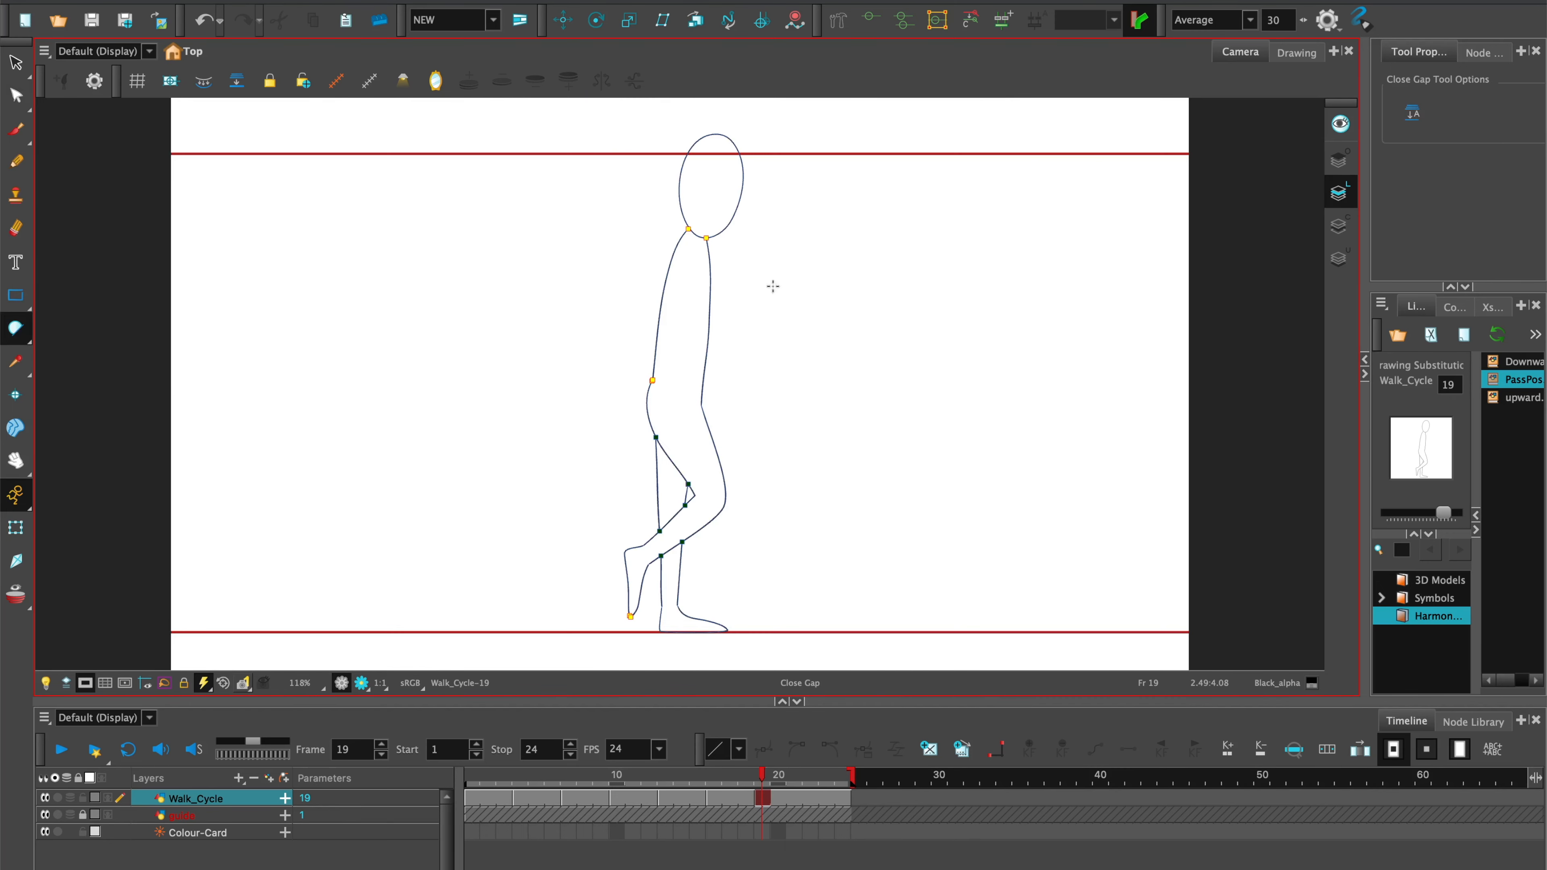
Fill both visible parts of the supporting leg on frame 19 with Black_alpha and compare with the adjacent poses.
click(1339, 226)
click(204, 81)
click(1454, 307)
key(alt+i)
click(670, 585)
click(670, 488)
key(f)
key(g)
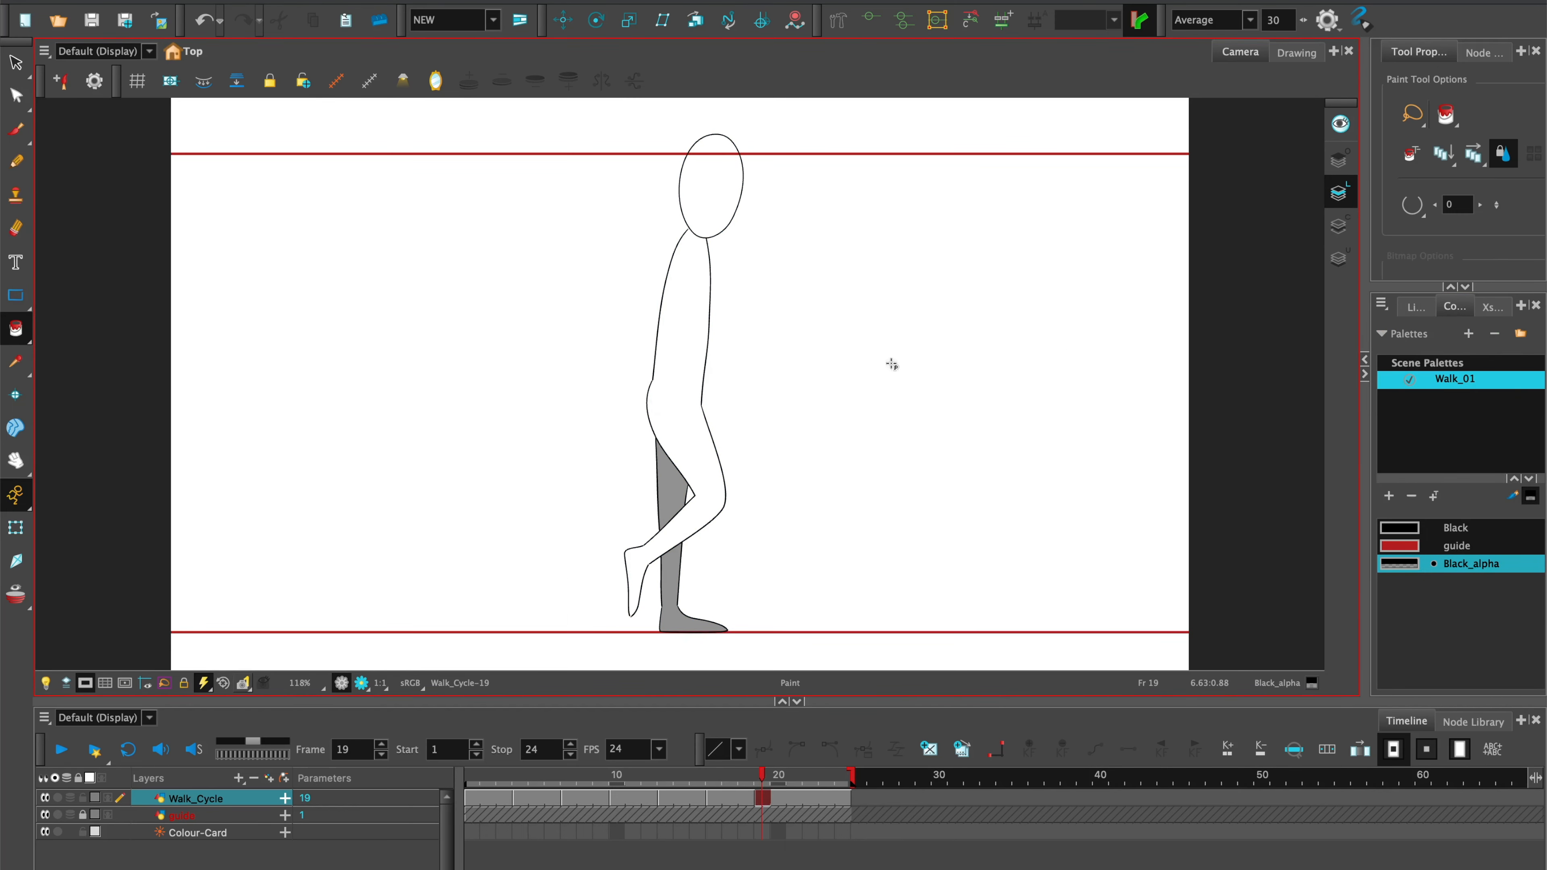
key(f)
key(f)
key(g)
key(g)
Create a new drawing on frame 22 of the Walk_Cycle layer and bring in the upward pose from the library.
key(period)
key(period)
key(period)
click(196, 799)
click(928, 750)
click(1415, 307)
mouse_move(1516, 397)
mouse_down()
mouse_move(935, 671)
mouse_move(813, 801)
mouse_up()
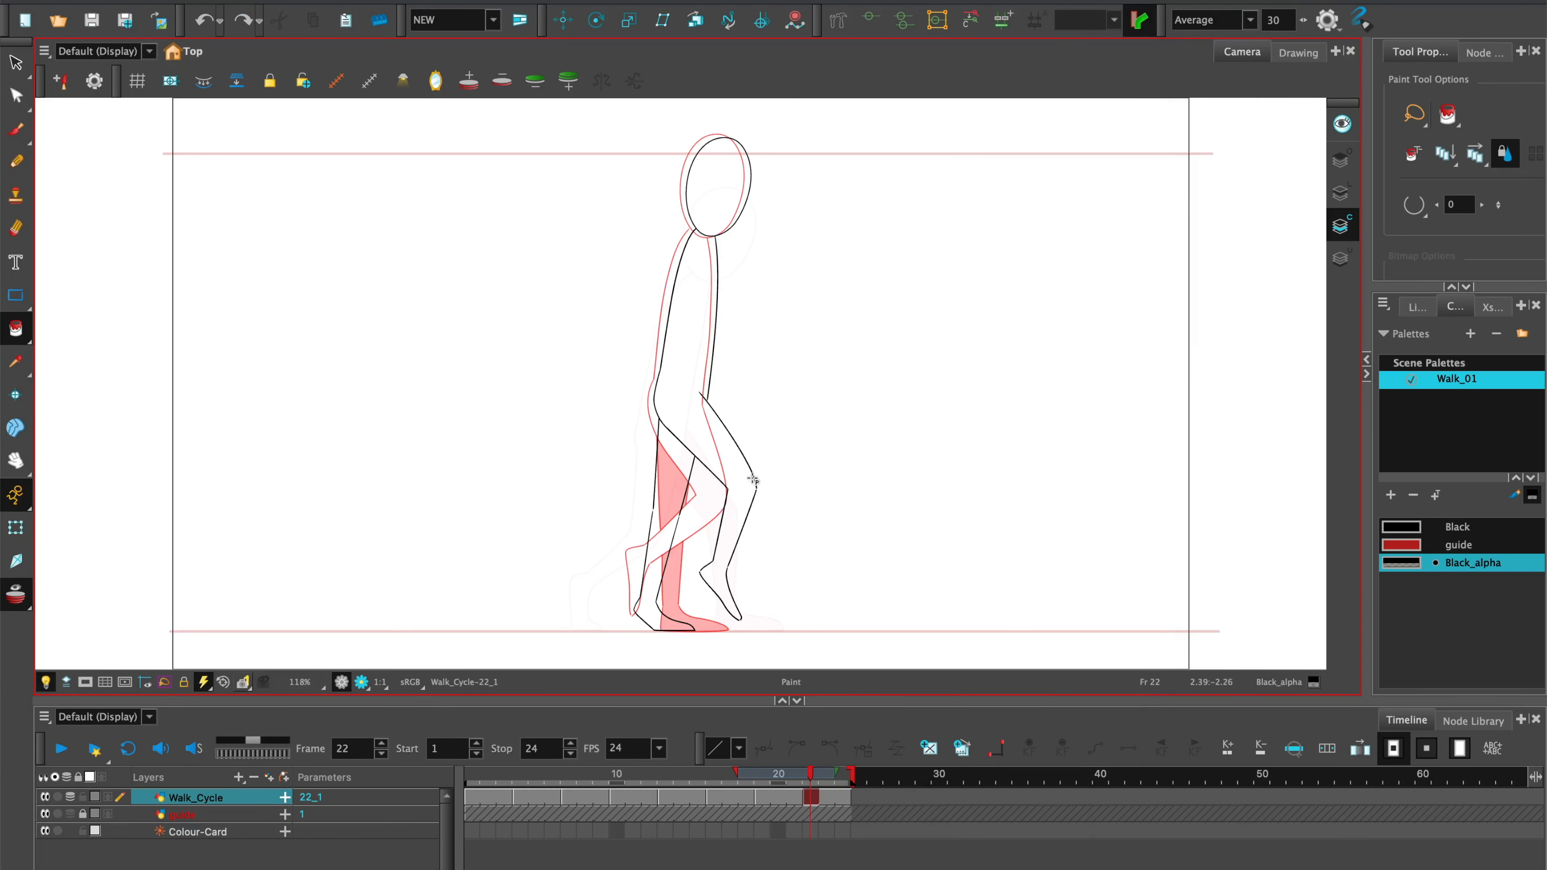
Fill the supporting leg on frame 22 with Black_alpha and compare the pose with the drawing on frame 19.
key(f)
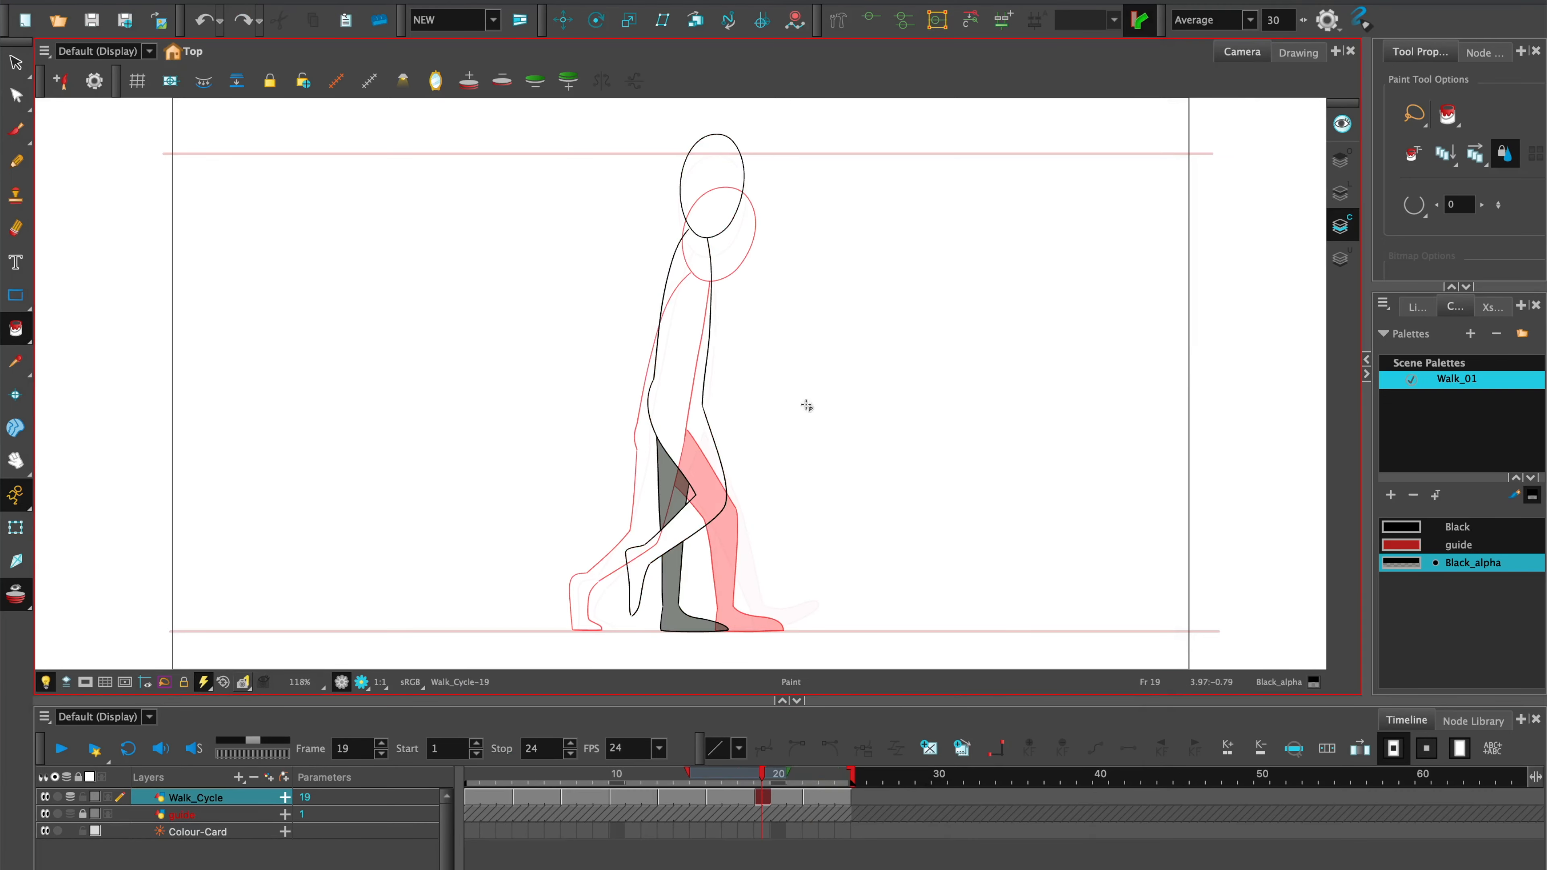
key(g)
click(673, 512)
key(f)
key(g)
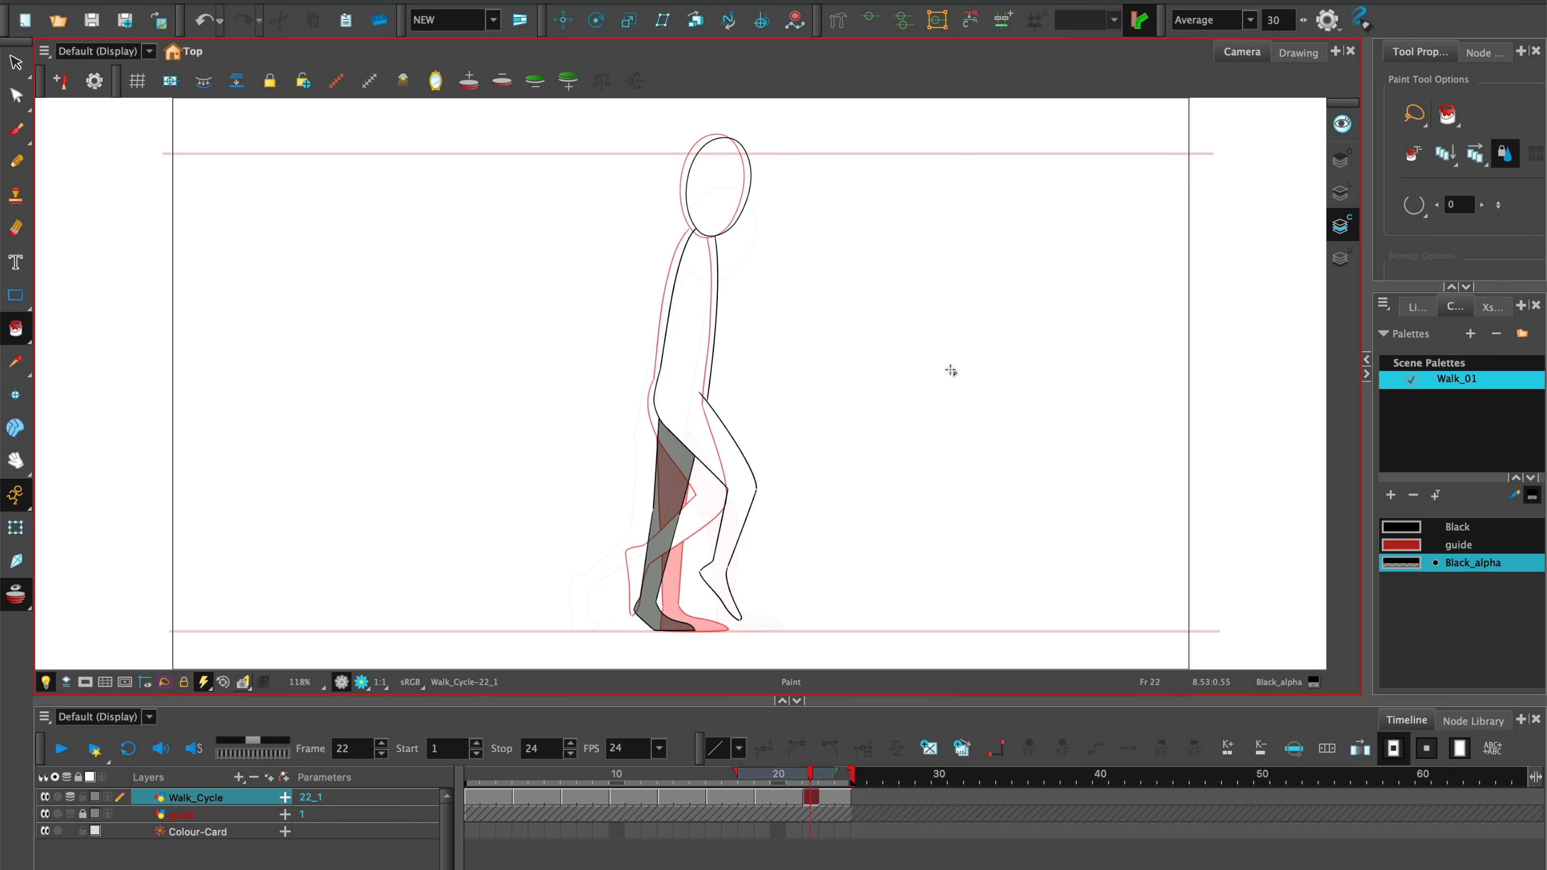
key(f)
key(g)
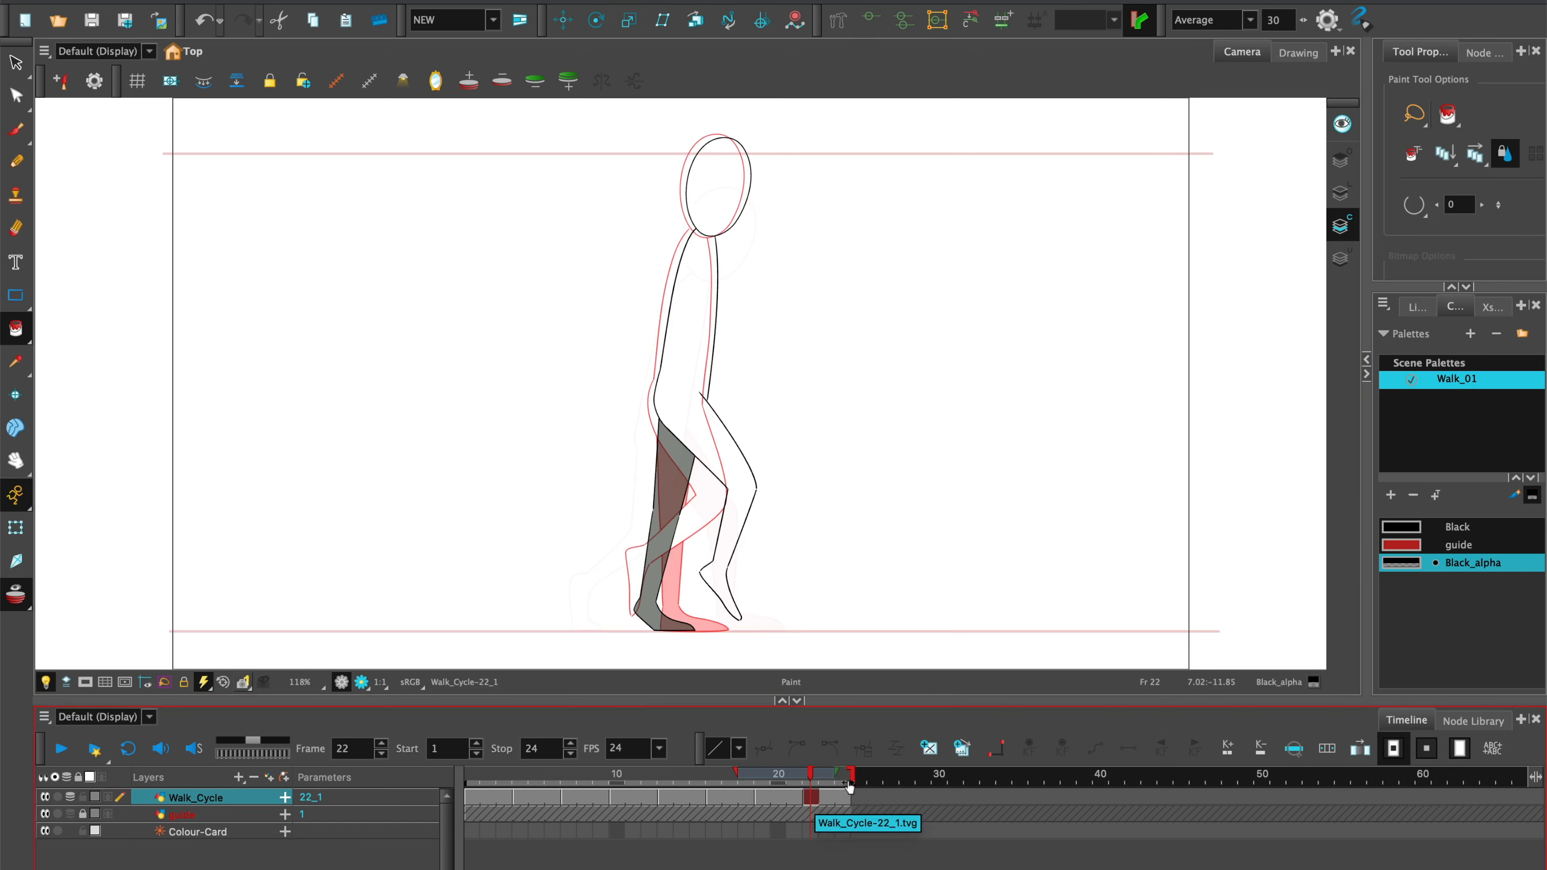
Turn on looping and play the complete walk cycle from frame 1.
key(period)
key(period)
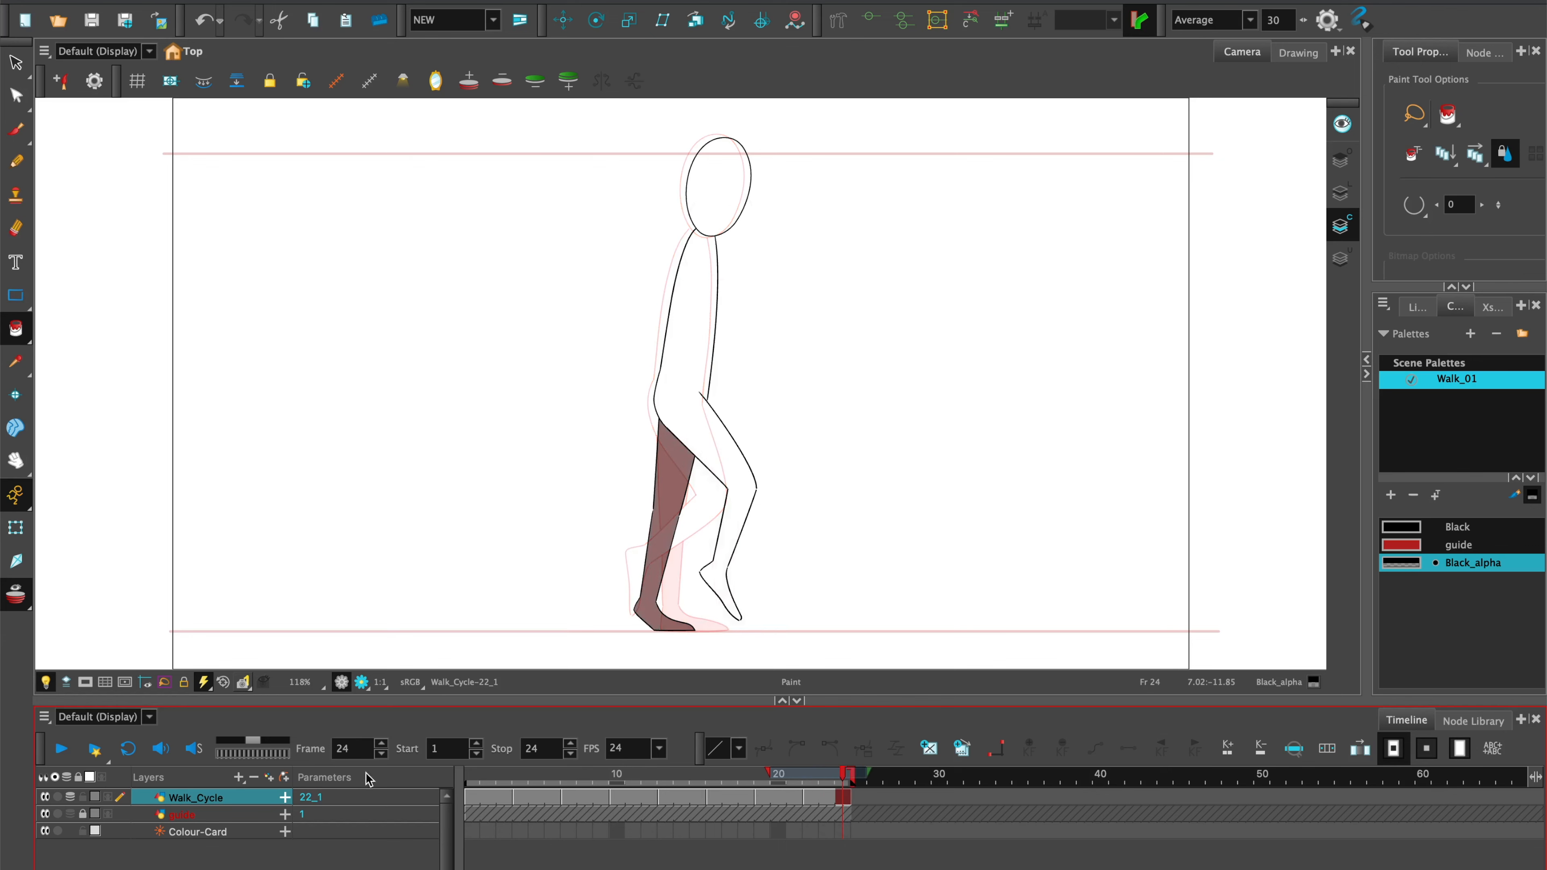
click(471, 774)
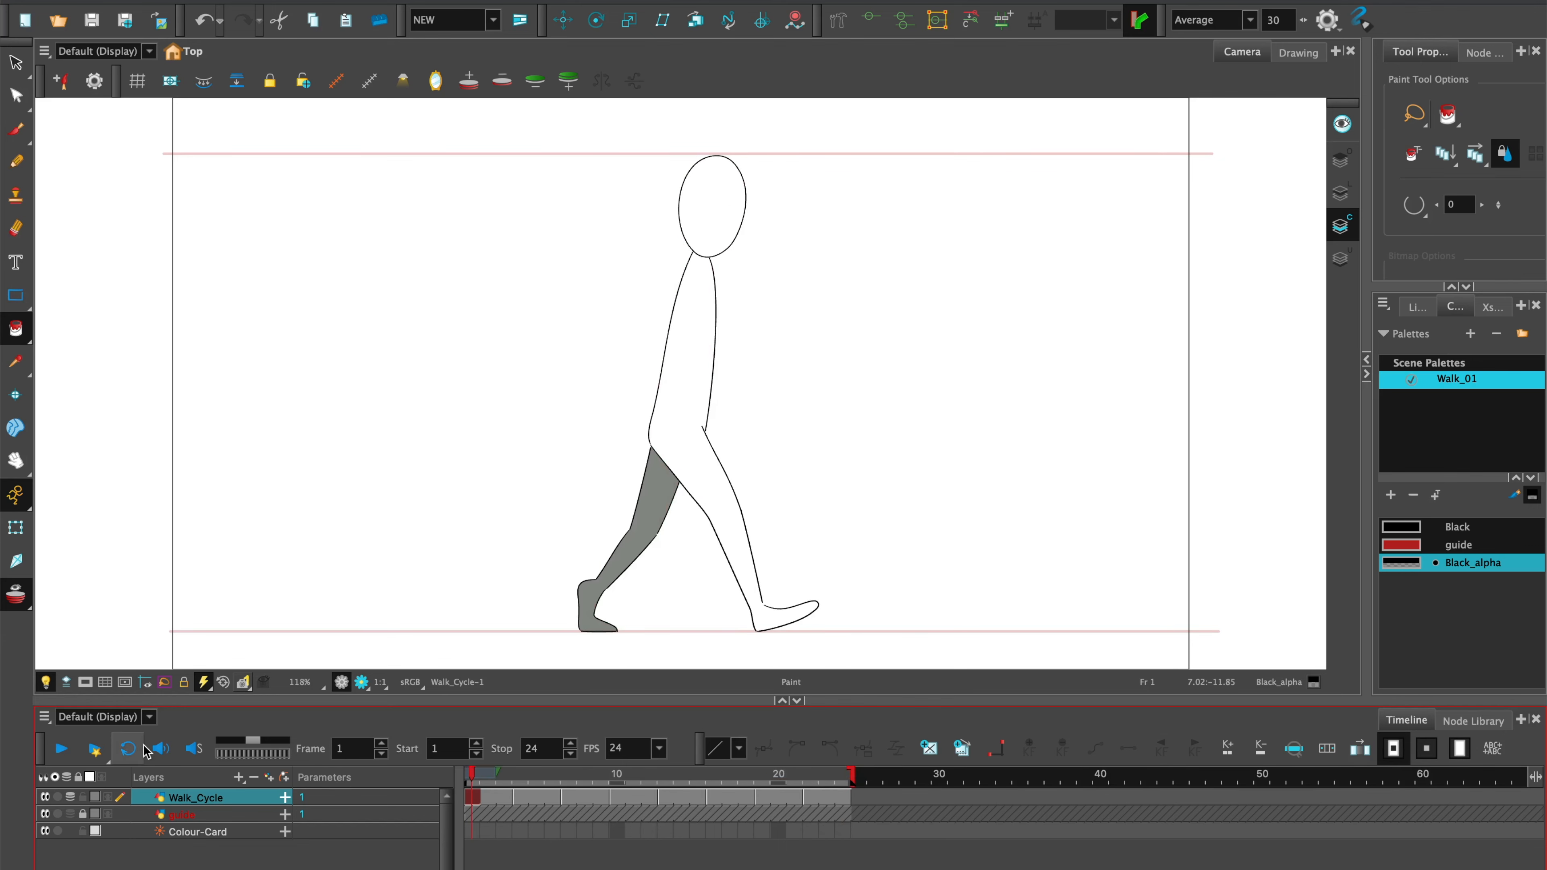
click(128, 748)
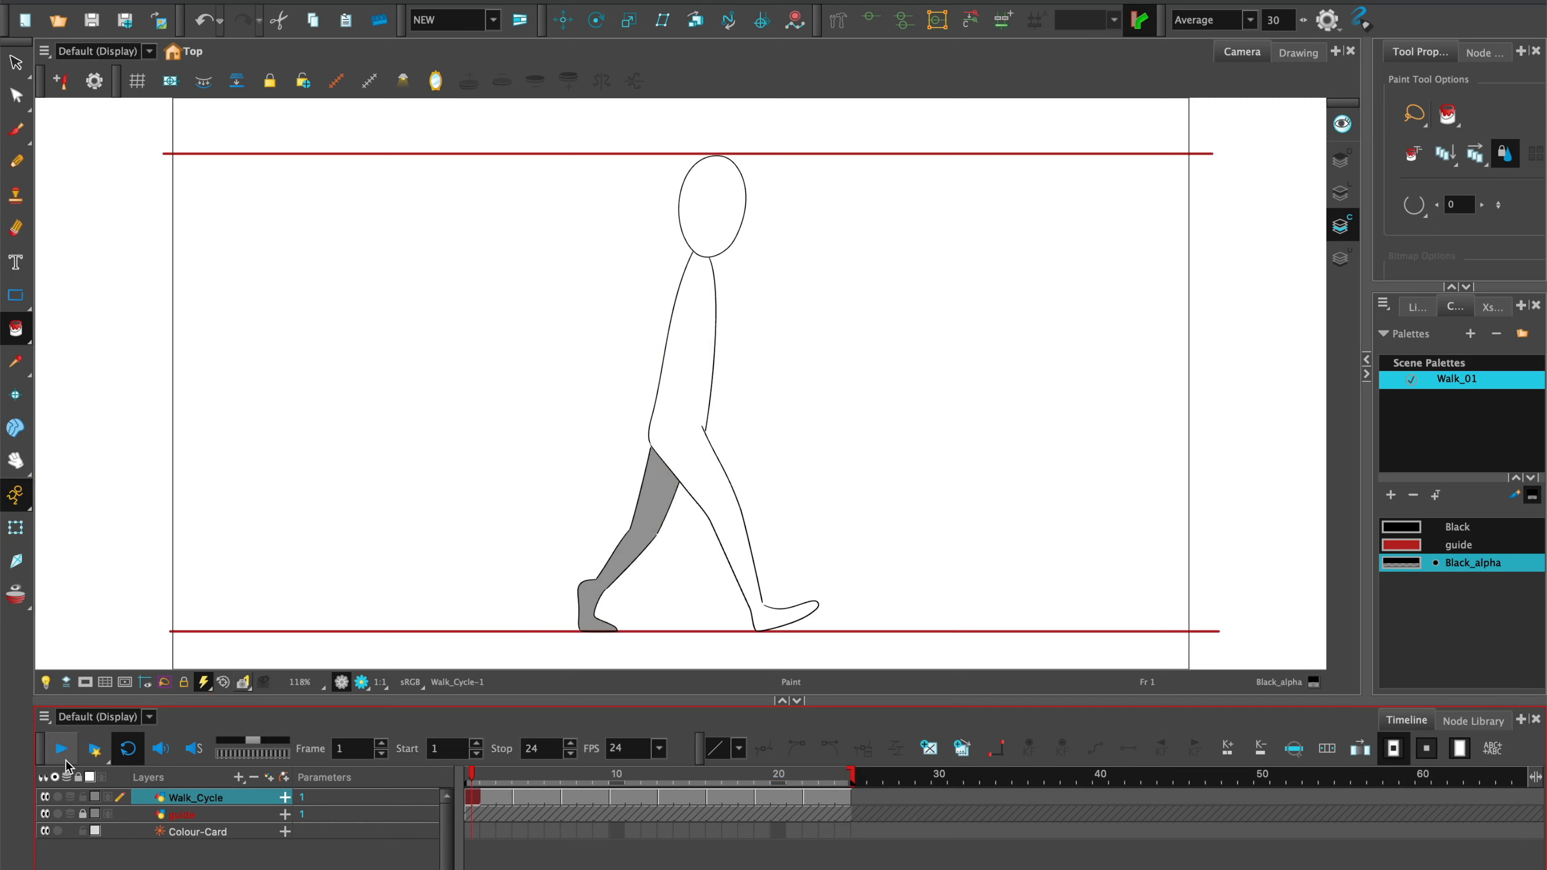
click(61, 750)
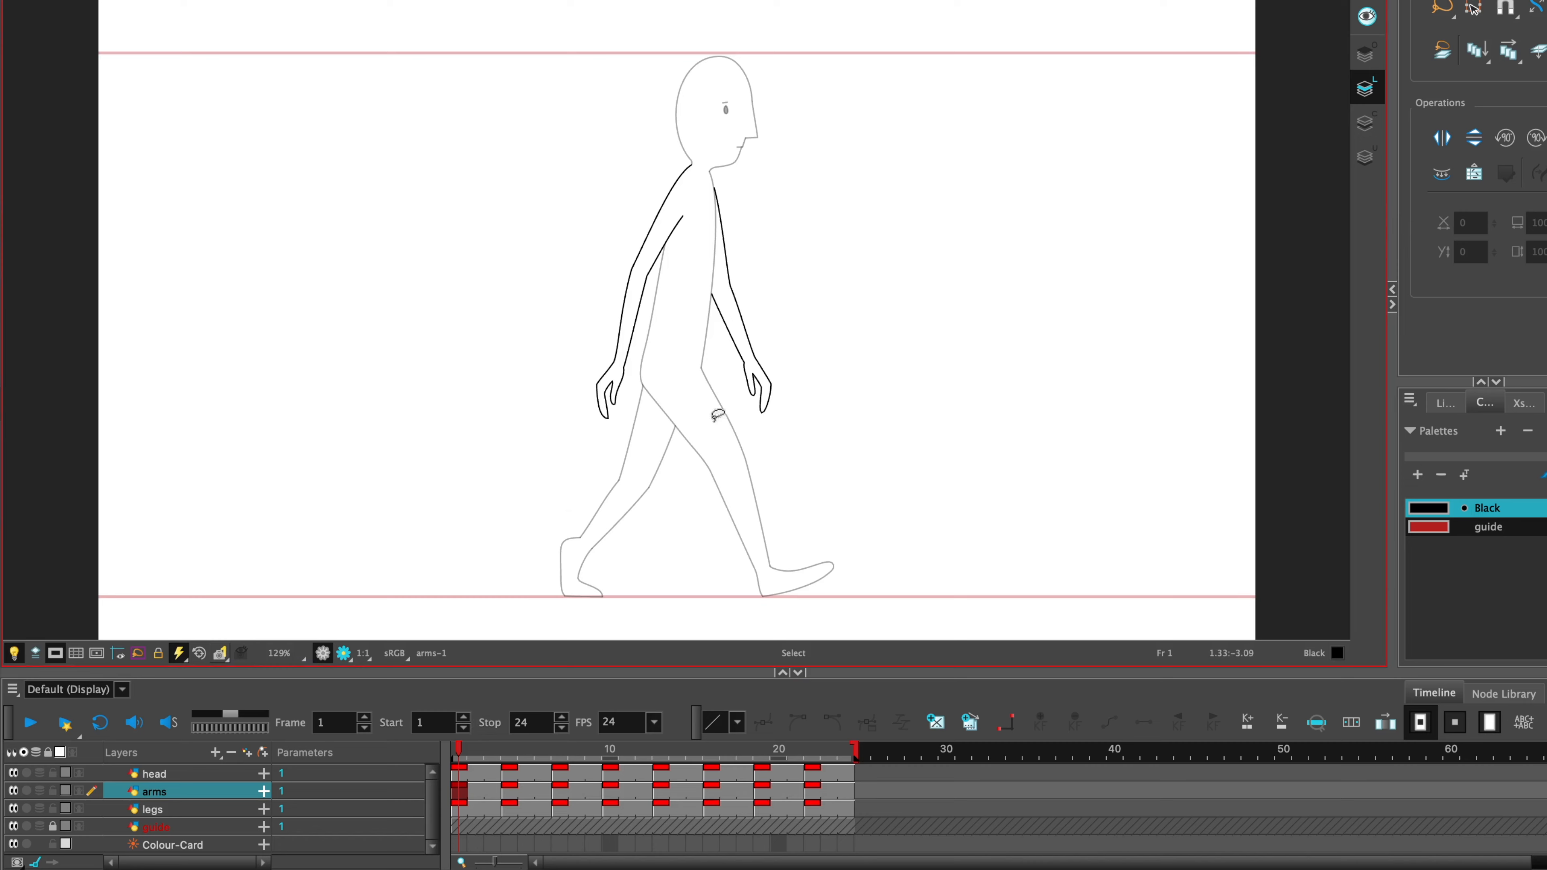
Flip through the key drawings with head and arms from frame 1 to frame 10 to examine the arm swing.
key(g)
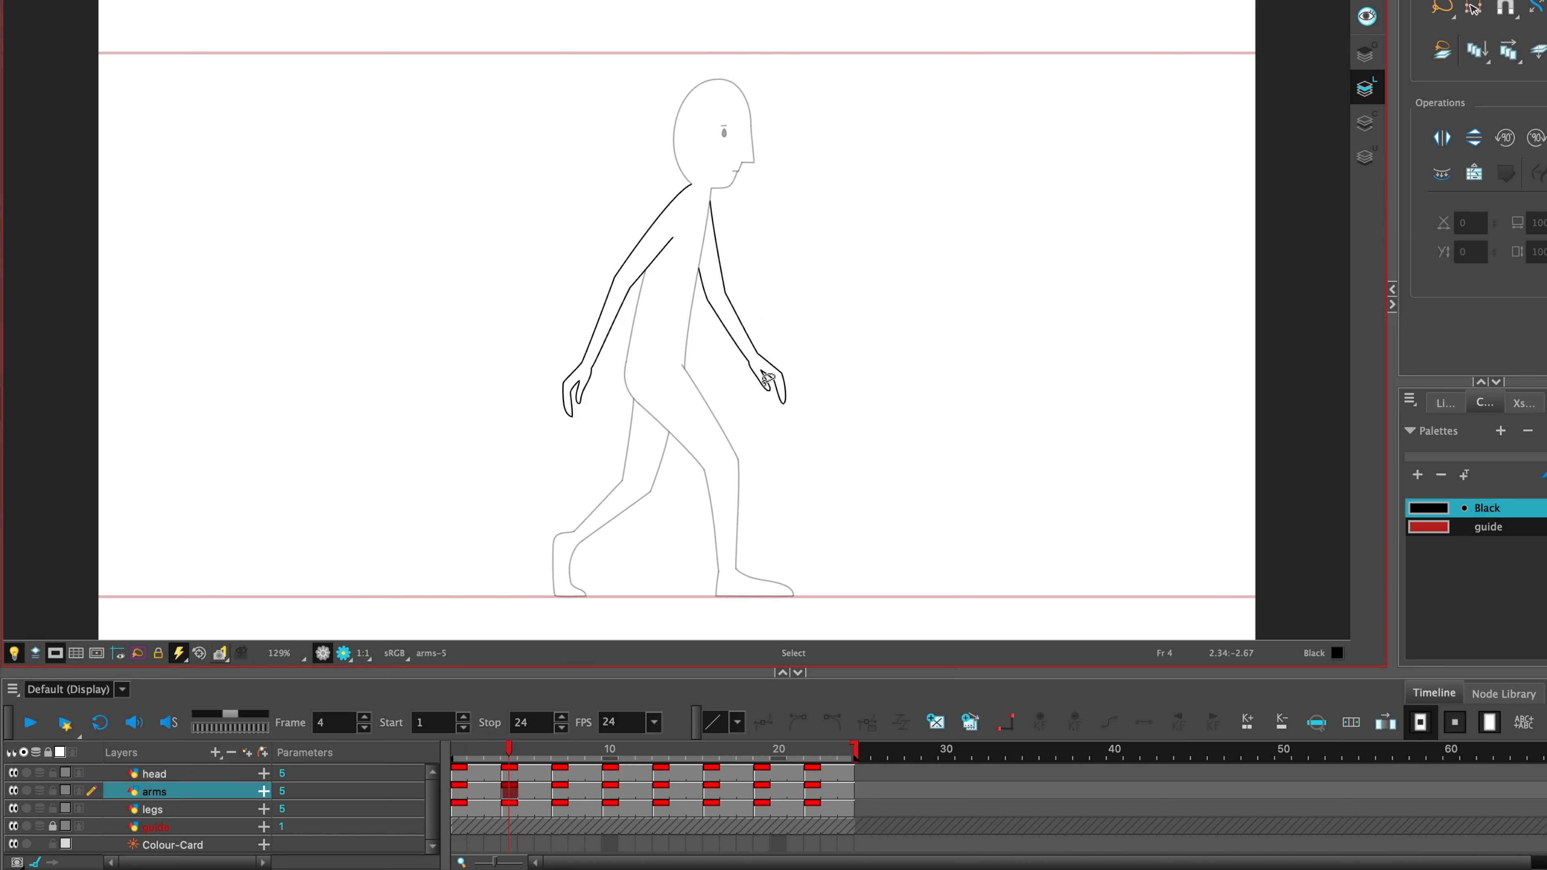
key(g)
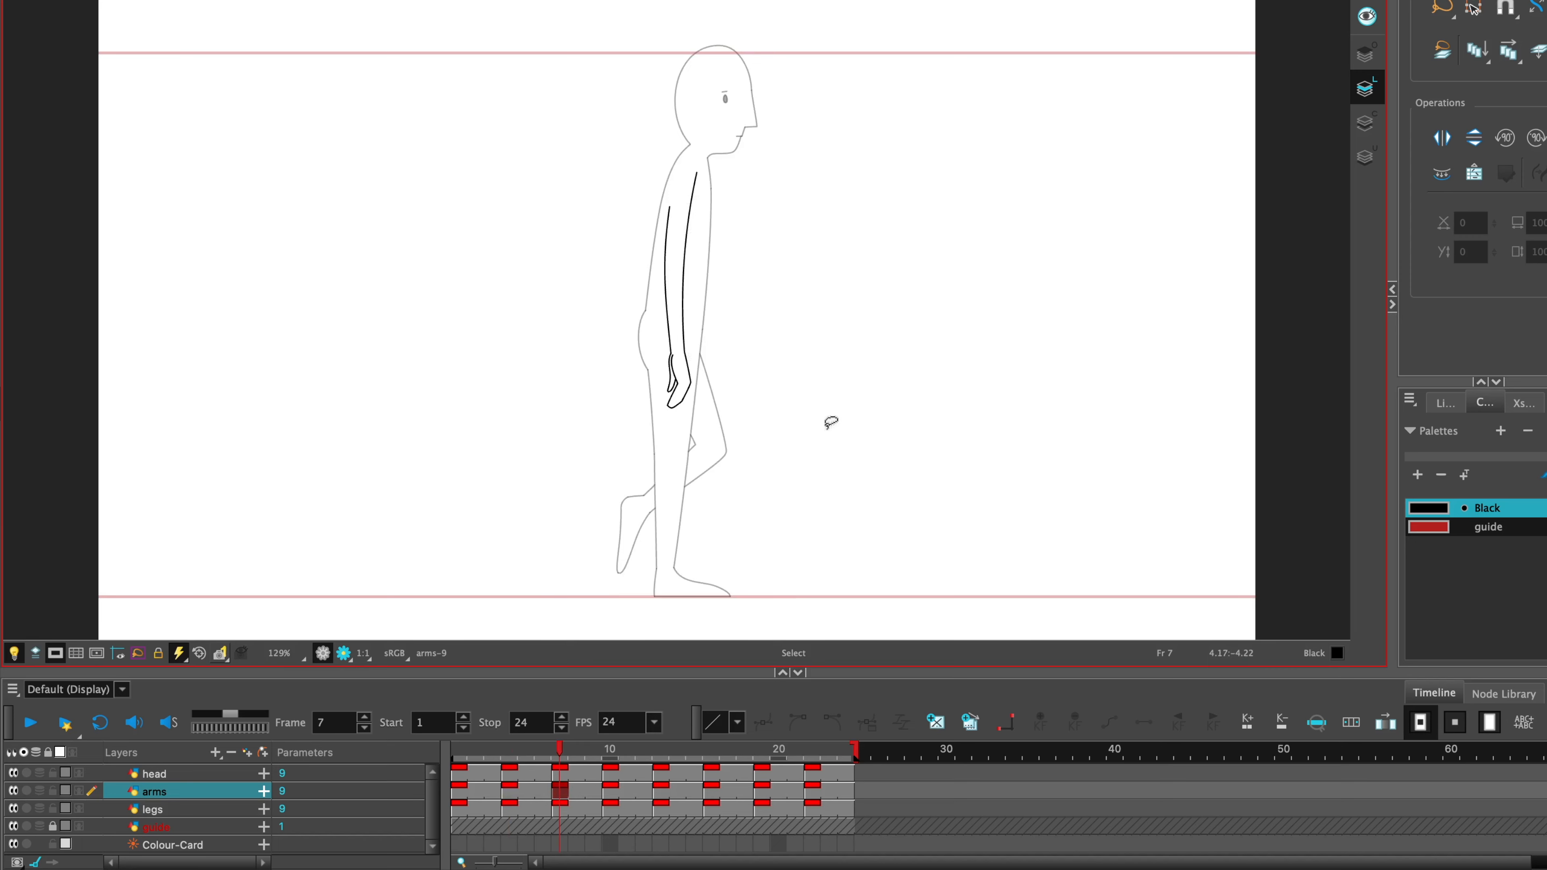
key(g)
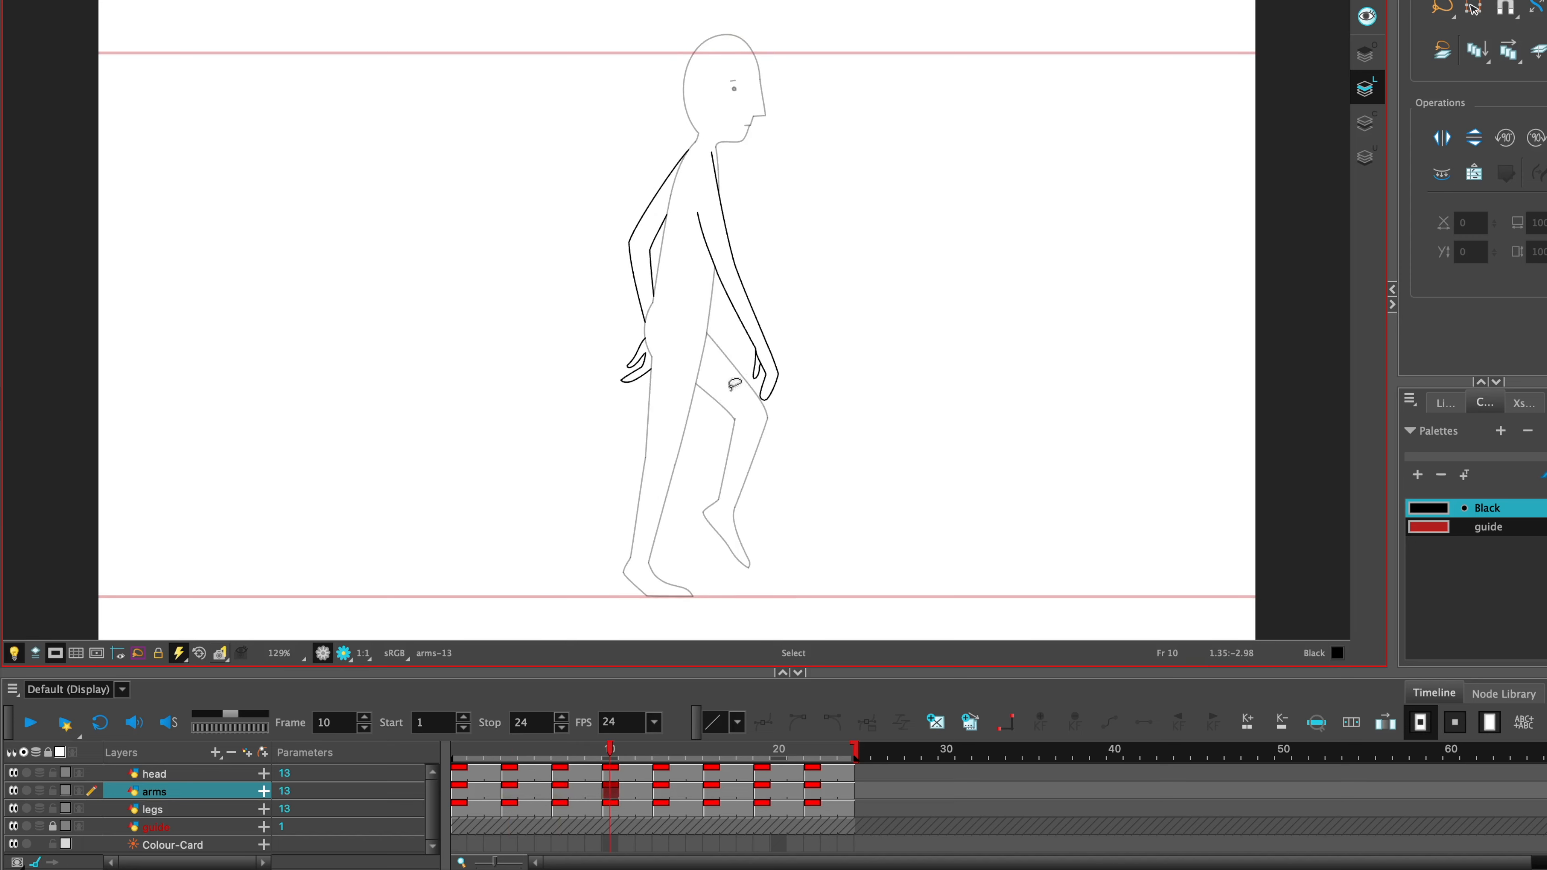